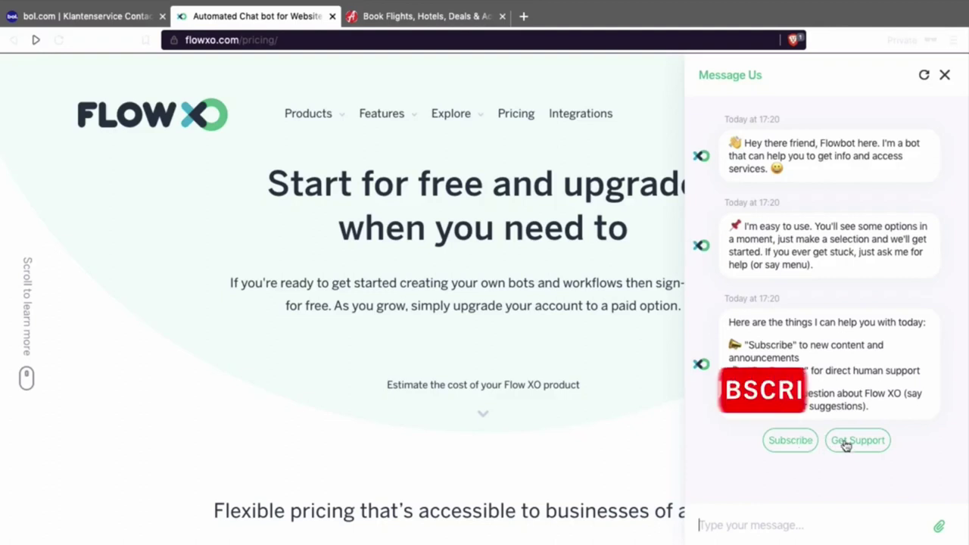
{"action": "mouse_move", "coordinate": [434, 135]}
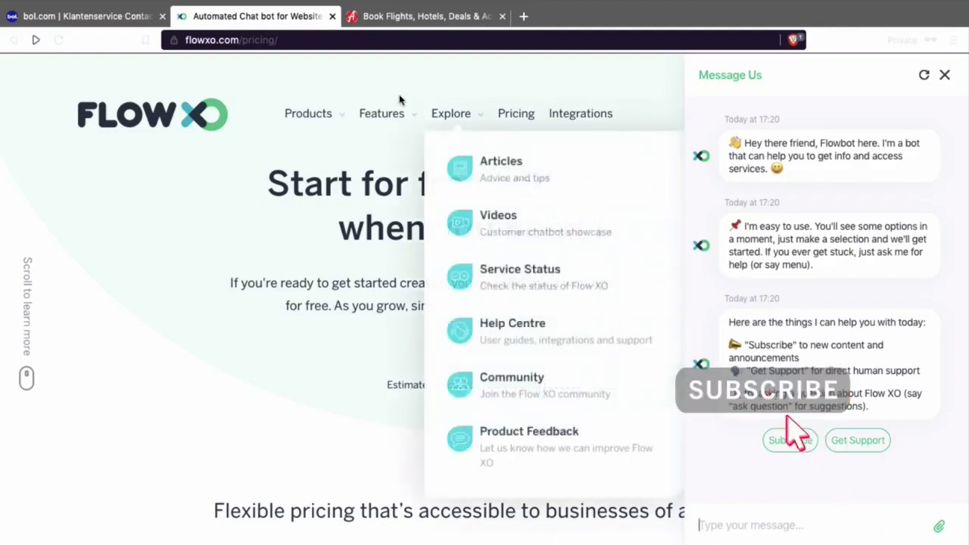
{"action": "left_click", "coordinate": [402, 113]}
{"action": "left_click", "coordinate": [405, 20]}
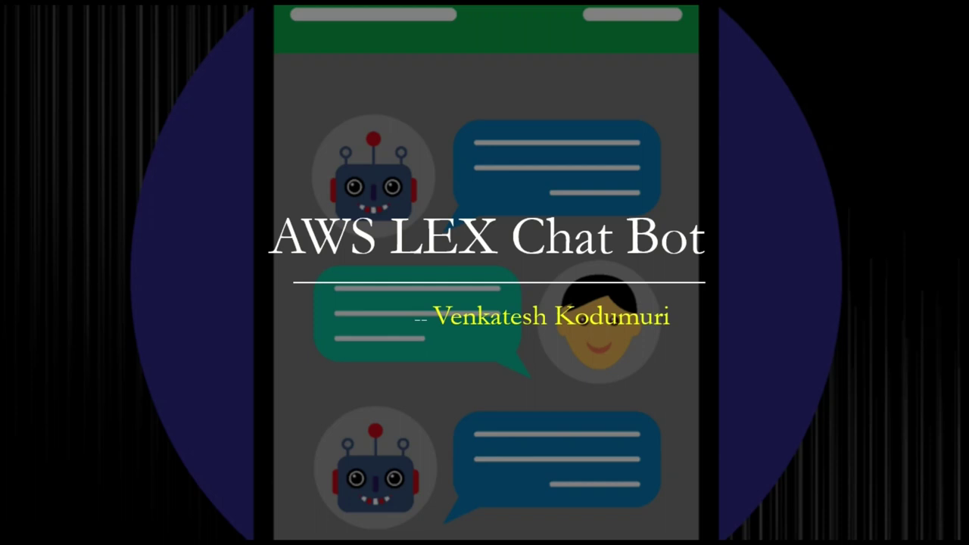
{"action": "key", "text": "Right"}
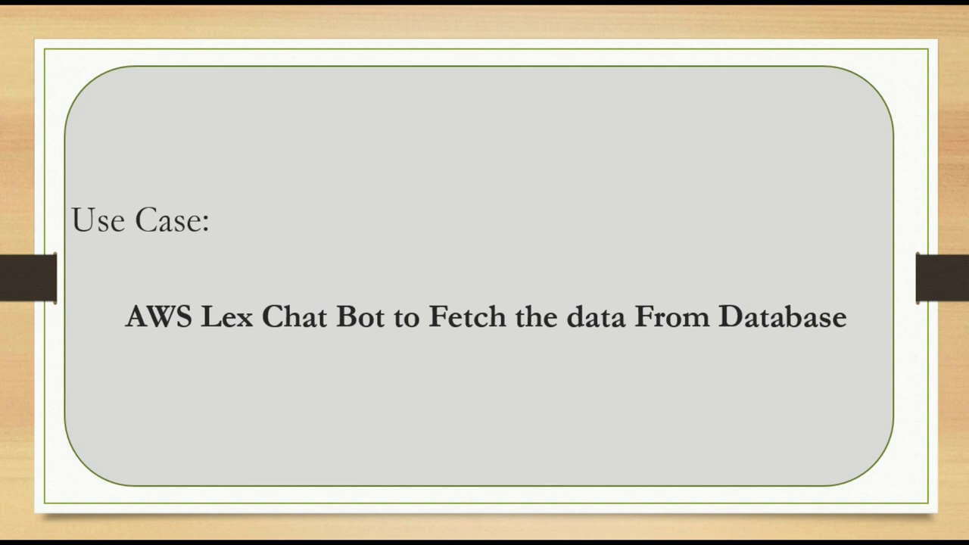
{"action": "key", "text": "Right"}
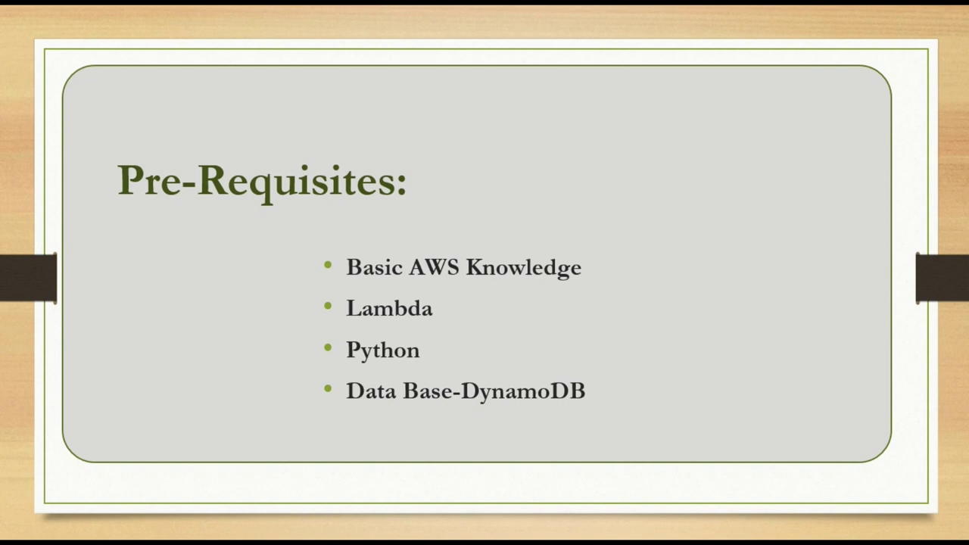
{"action": "key", "text": "Right"}
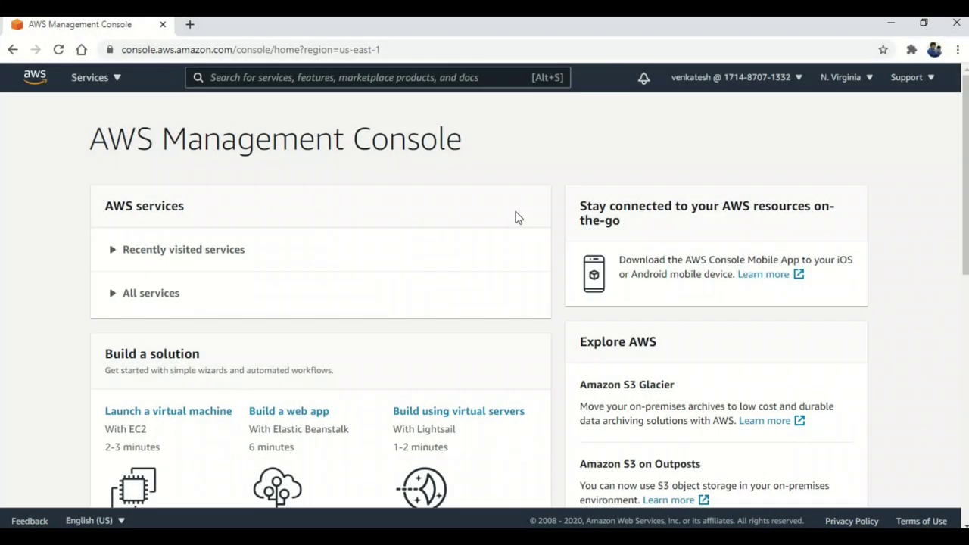
- Open Amazon Lex from the Machine Learning services and get started with creating a bot
{"action": "left_click", "coordinate": [114, 295]}
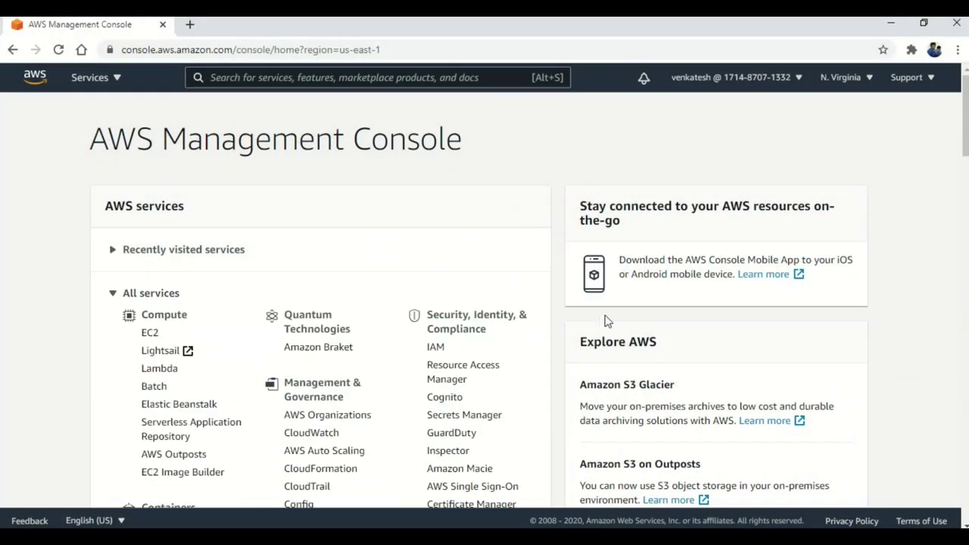
{"action": "scroll", "coordinate": [522, 295], "scroll_direction": "down", "scroll_amount": 8}
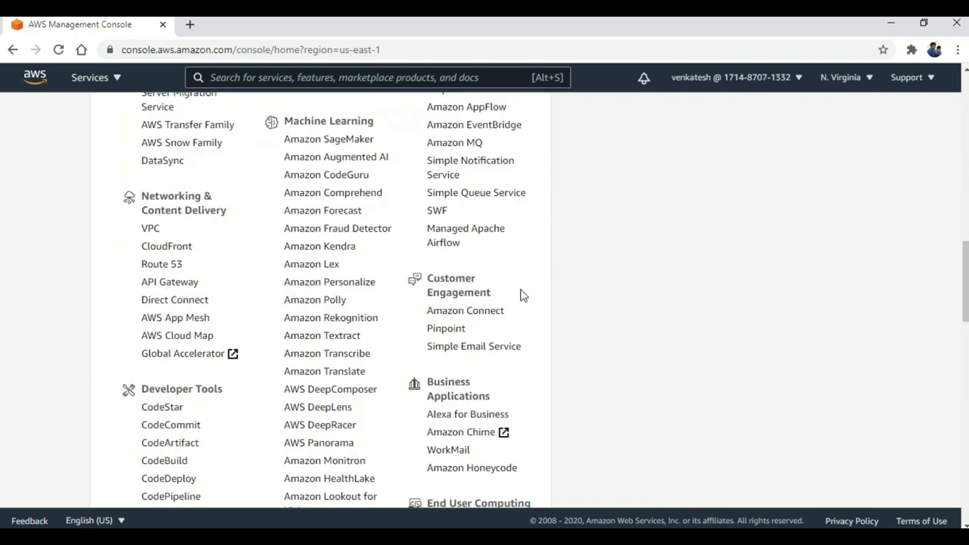
{"action": "left_click", "coordinate": [326, 266]}
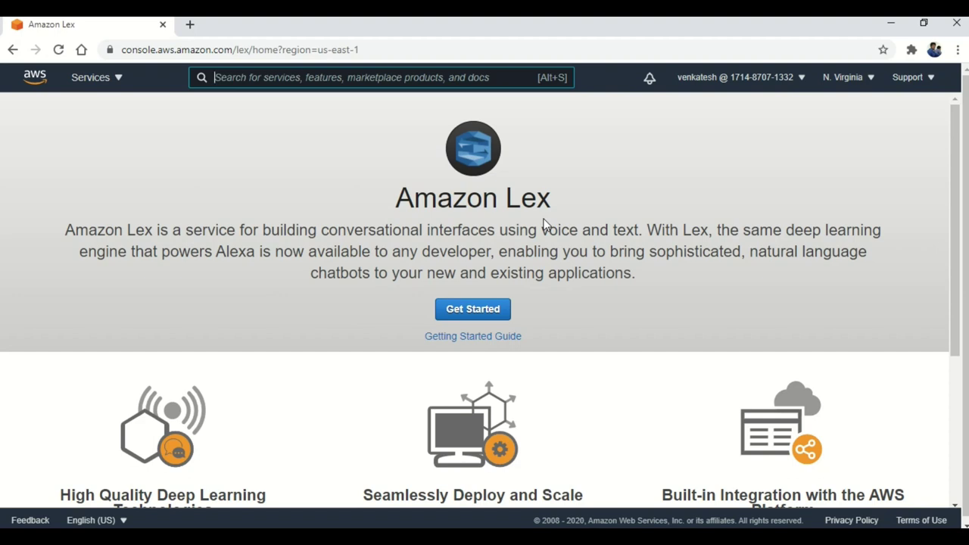
{"action": "left_click", "coordinate": [488, 310]}
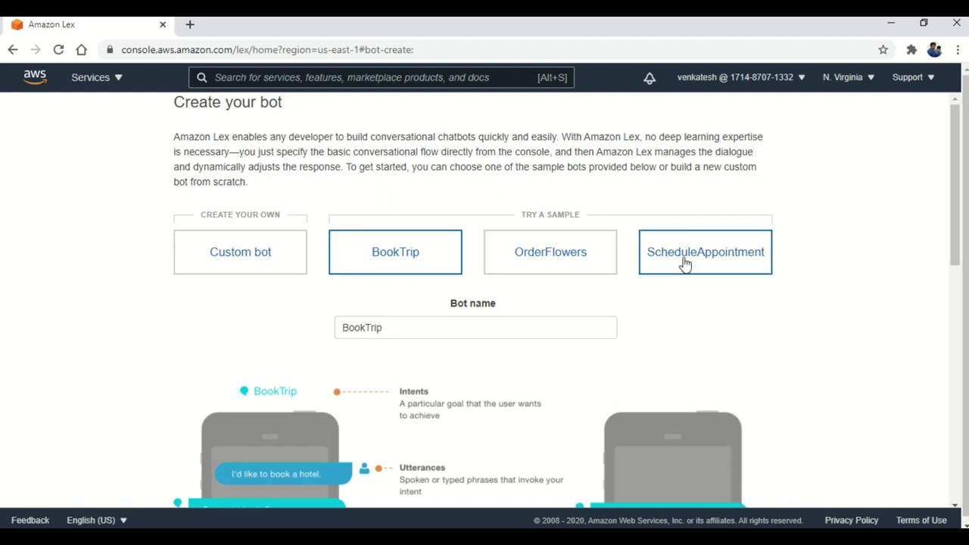
- Choose a custom bot, name it AccountBalance and set its language to English (US)
{"action": "left_click", "coordinate": [265, 269]}
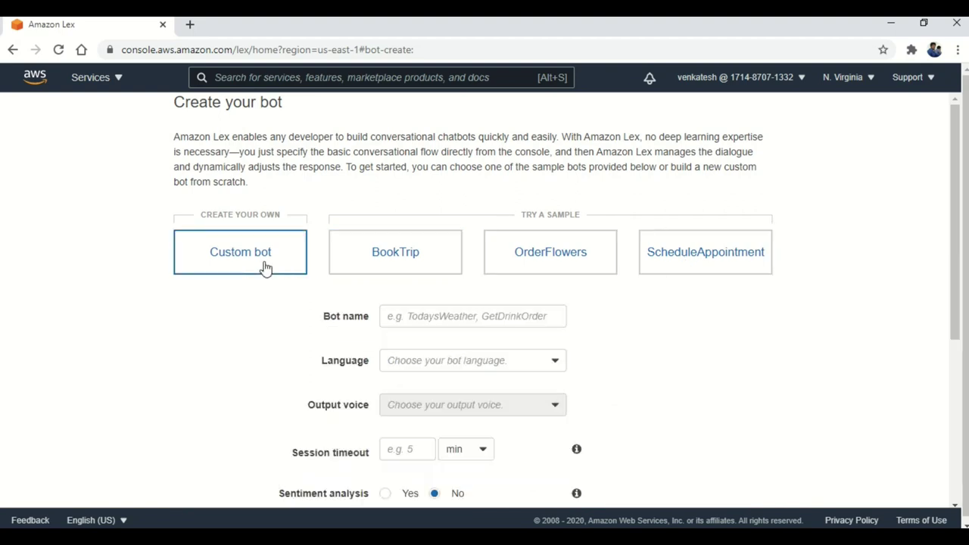
{"action": "left_click", "coordinate": [436, 312]}
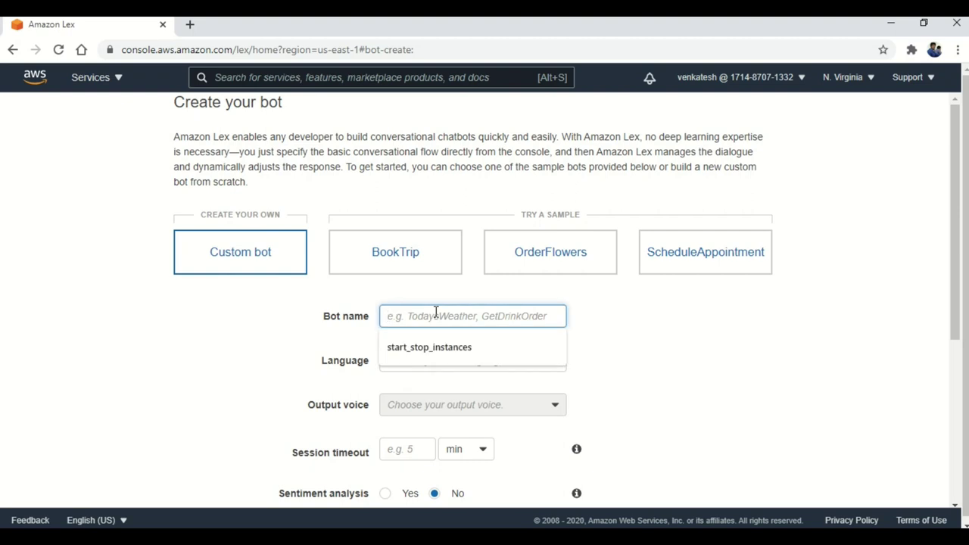
{"action": "type", "text": "Acco"}
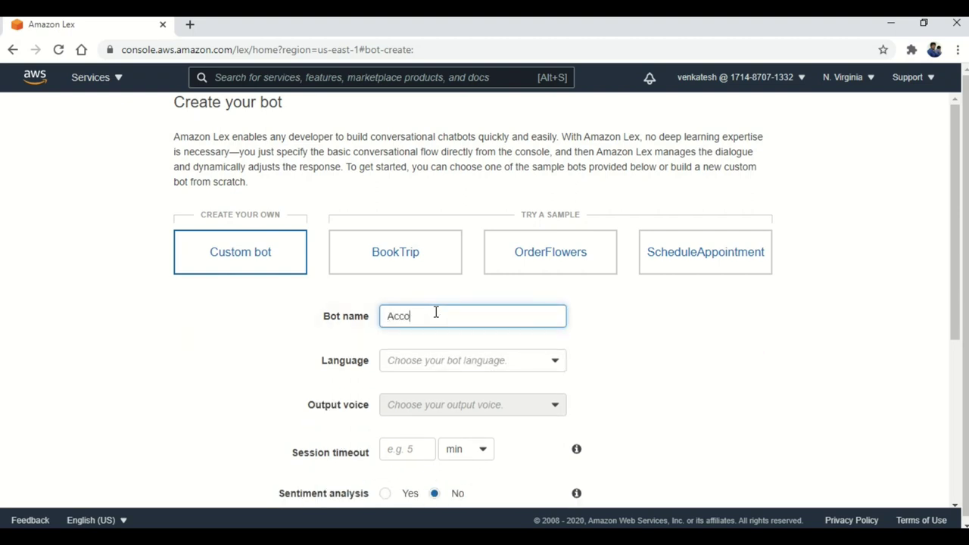
{"action": "type", "text": "untBan"}
{"action": "key", "text": "BackSpace"}
{"action": "type", "text": "lance"}
{"action": "left_click", "coordinate": [454, 359]}
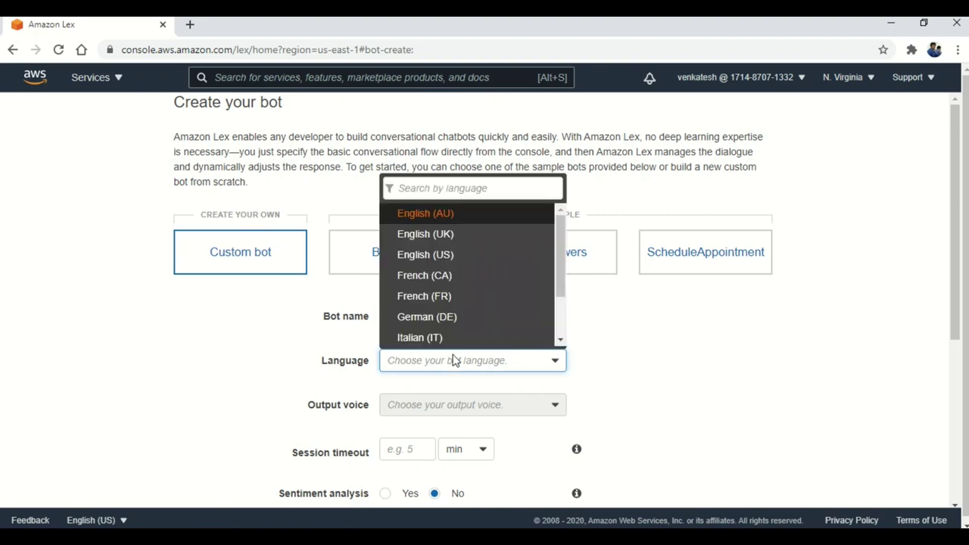
{"action": "left_click", "coordinate": [436, 258]}
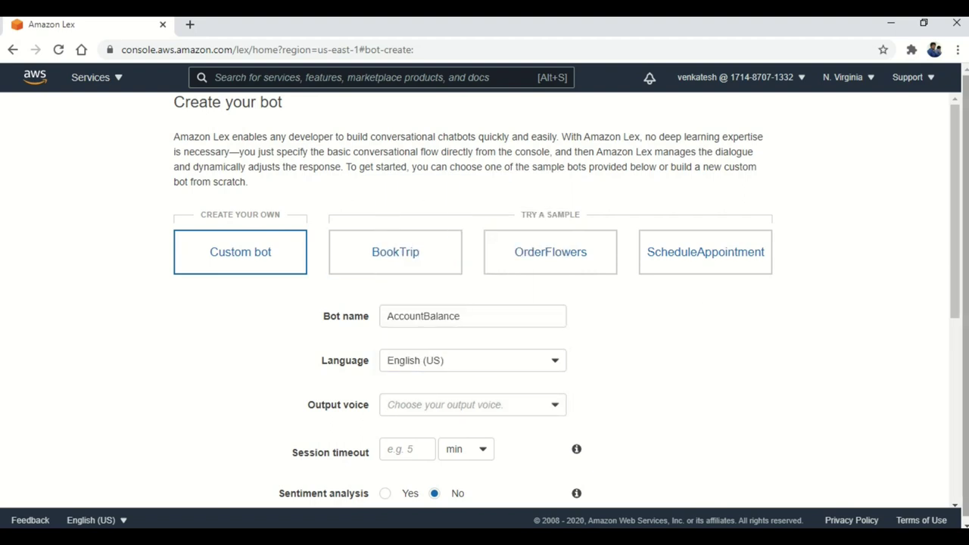
- Set the bot's output voice to None (text-based only) and its session timeout to 4 min
{"action": "left_click_drag", "start_coordinate": [958, 242], "coordinate": [959, 362]}
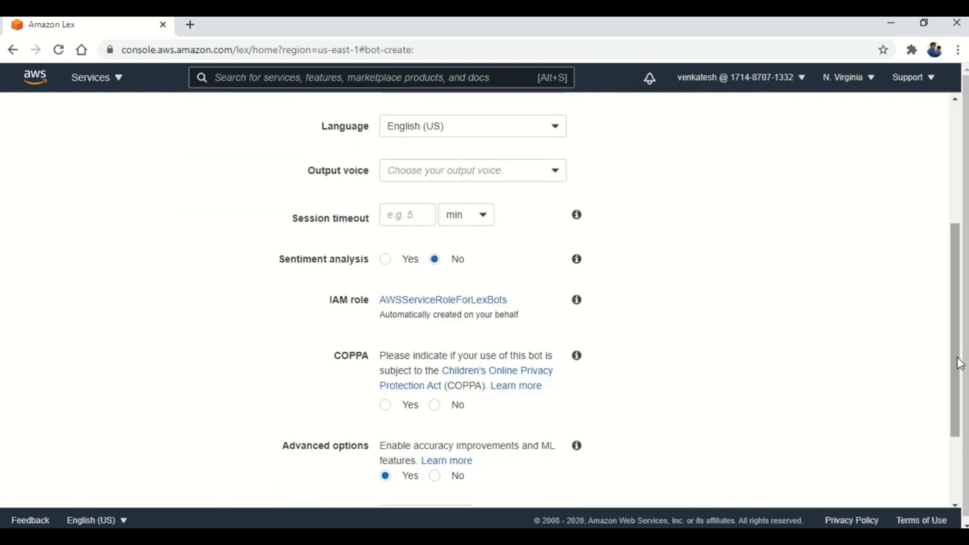
{"action": "left_click", "coordinate": [515, 172]}
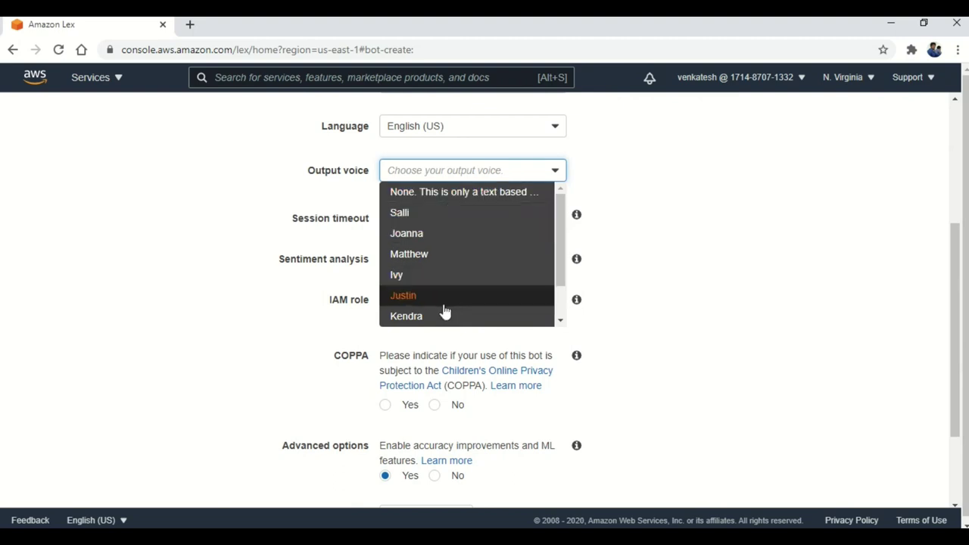
{"action": "left_click", "coordinate": [464, 192]}
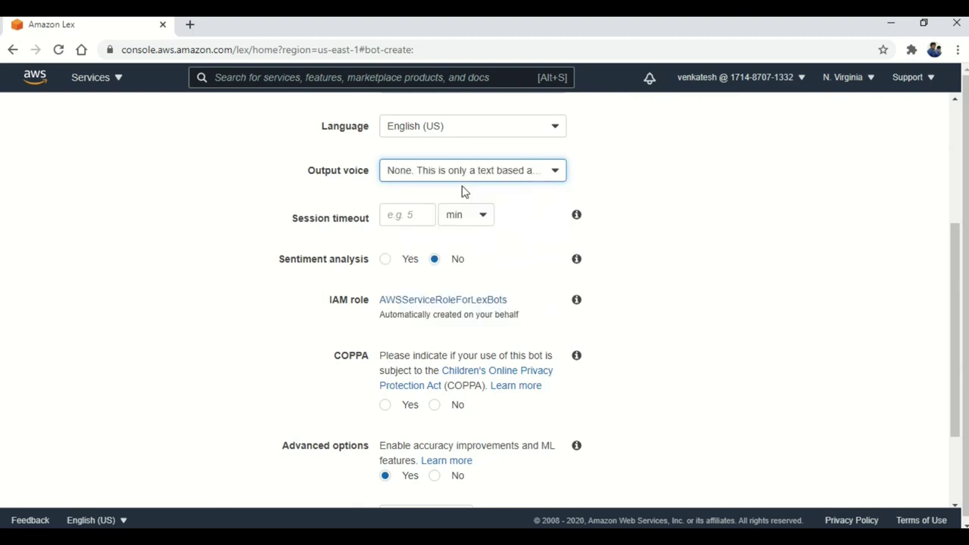
{"action": "left_click", "coordinate": [410, 211]}
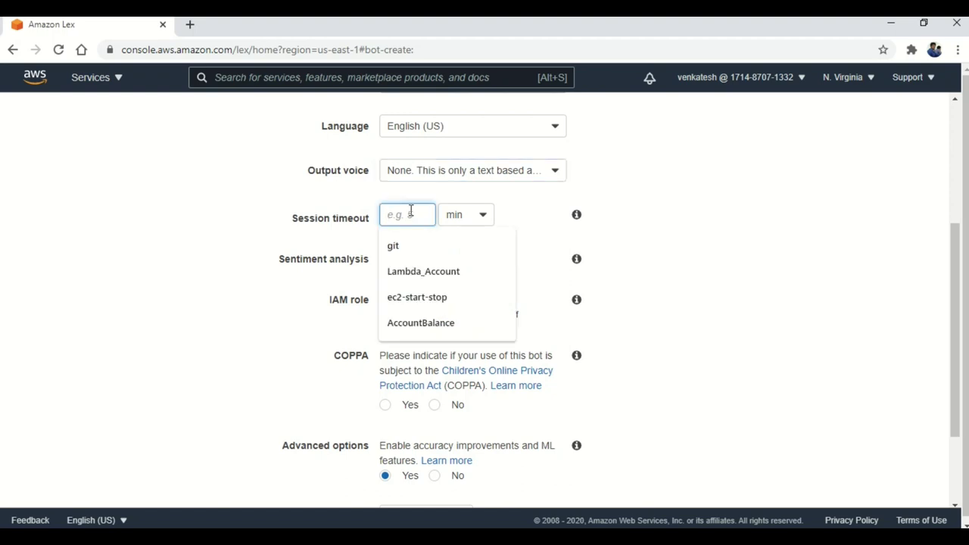
{"action": "type", "text": "4"}
- Answer No to the COPPA question and create the bot
{"action": "scroll", "coordinate": [495, 281], "scroll_direction": "down", "scroll_amount": 1}
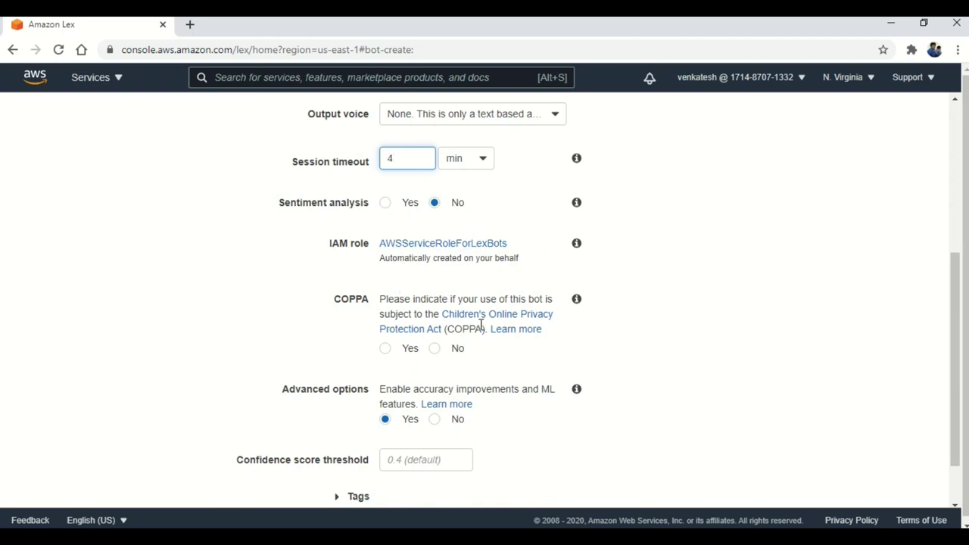
{"action": "left_click", "coordinate": [433, 348]}
{"action": "left_click_drag", "start_coordinate": [958, 318], "coordinate": [954, 385]}
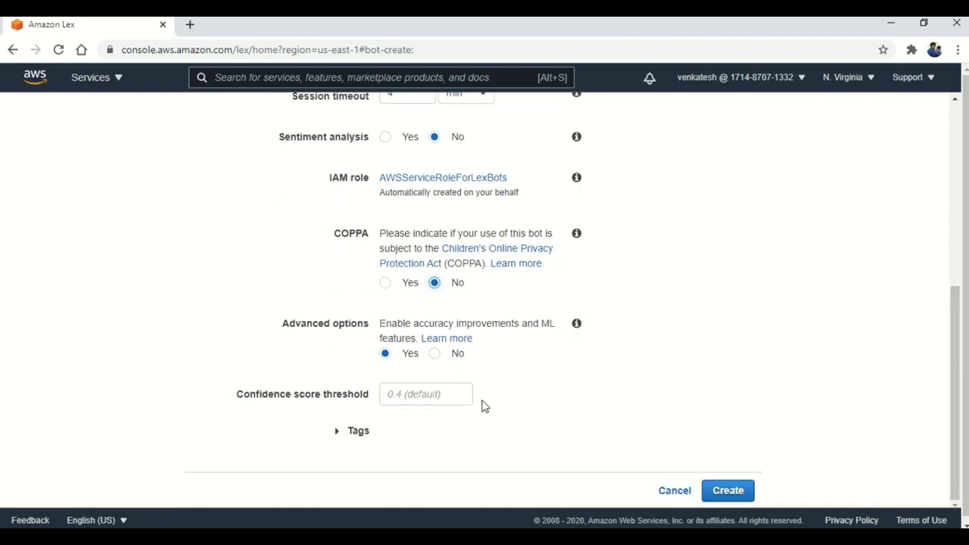
{"action": "left_click", "coordinate": [734, 494]}
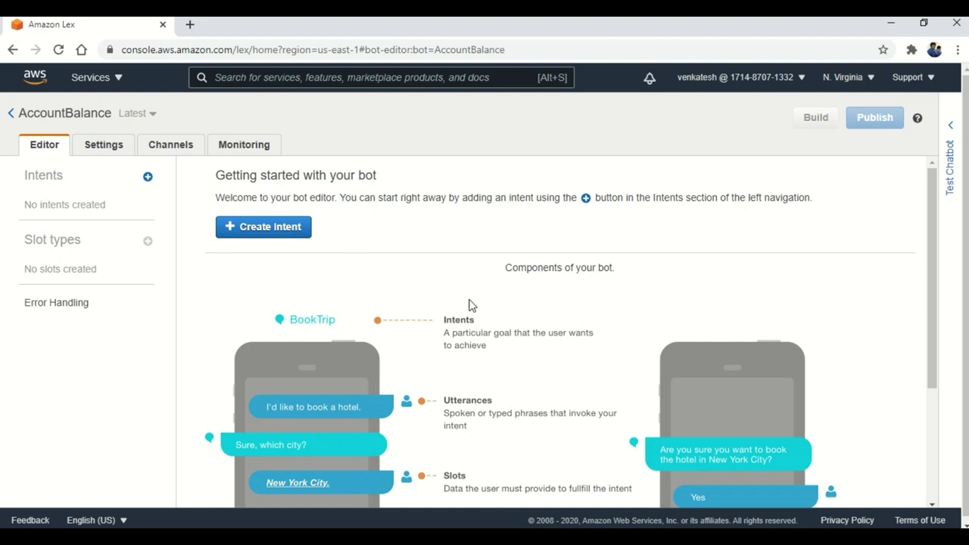
- Create a new intent named AccountBalanceEnquiry and add it to the bot
{"action": "scroll", "coordinate": [563, 295], "scroll_direction": "down", "scroll_amount": 1}
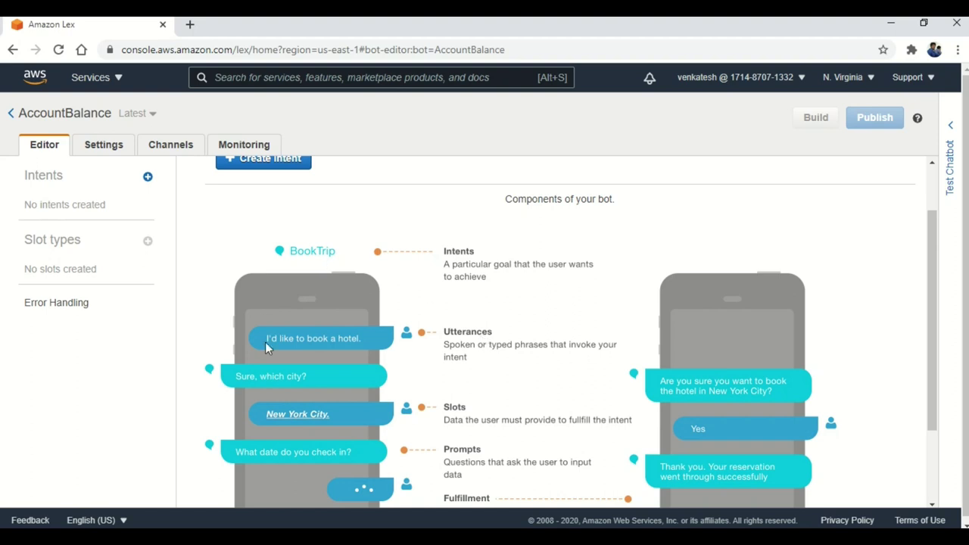
{"action": "scroll", "coordinate": [373, 338], "scroll_direction": "down", "scroll_amount": 2}
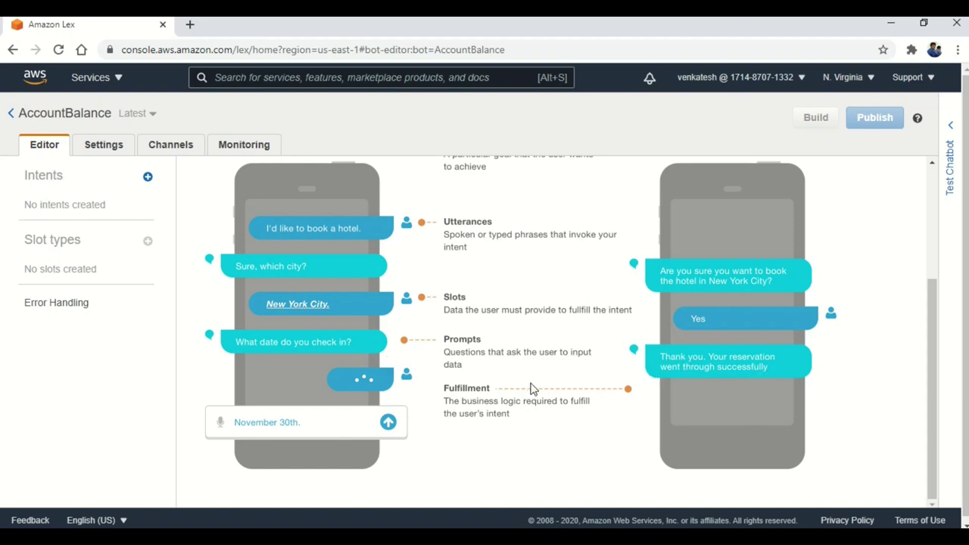
{"action": "scroll", "coordinate": [530, 388], "scroll_direction": "up", "scroll_amount": 3}
{"action": "left_click", "coordinate": [284, 233]}
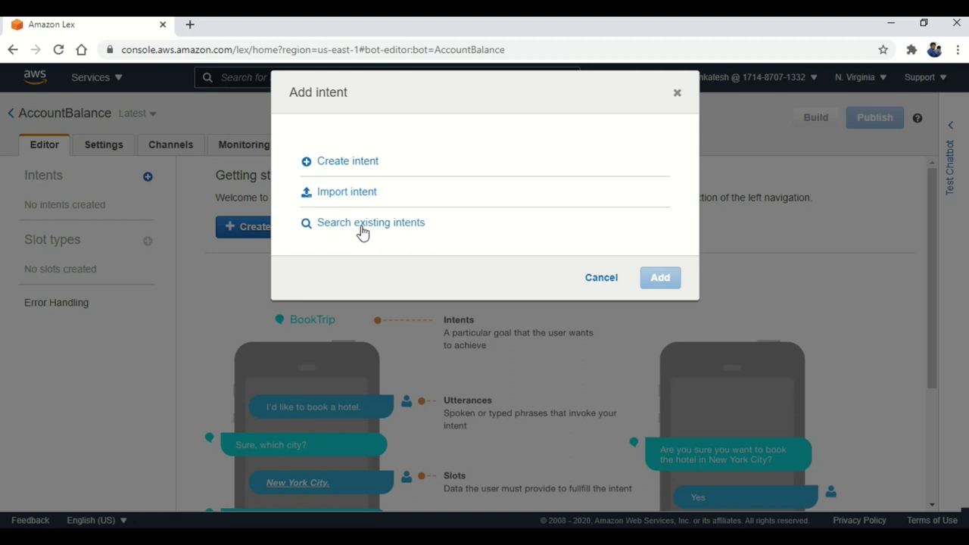
{"action": "left_click", "coordinate": [349, 162]}
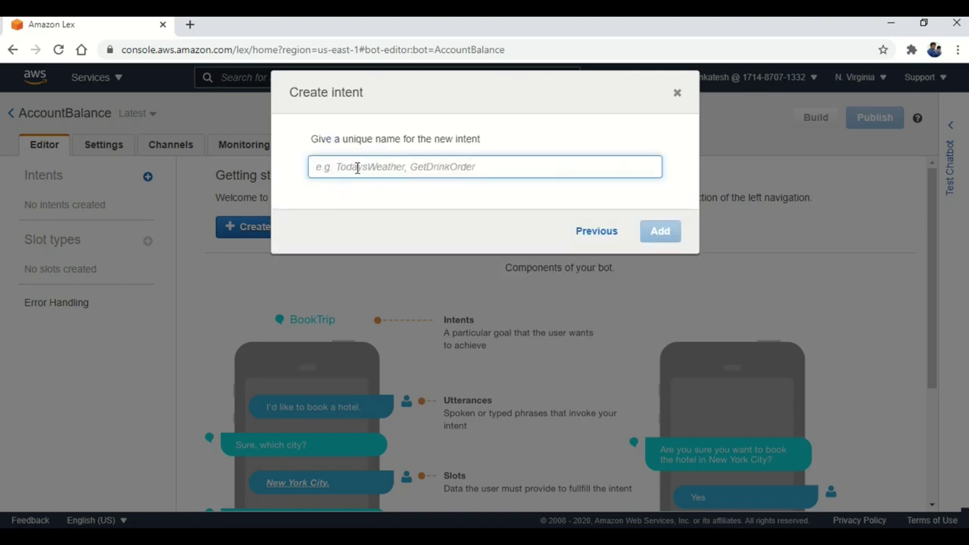
{"action": "left_click", "coordinate": [357, 168]}
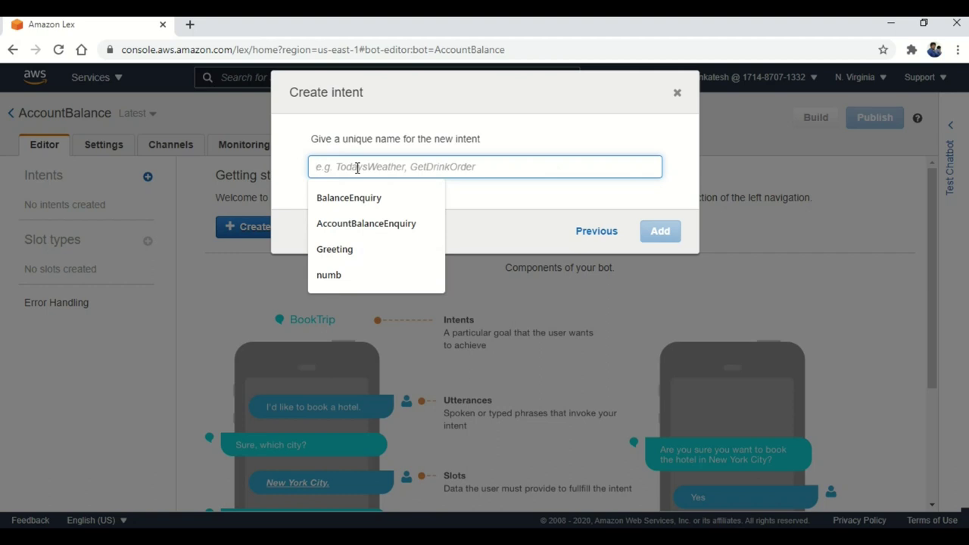
{"action": "left_click", "coordinate": [364, 225]}
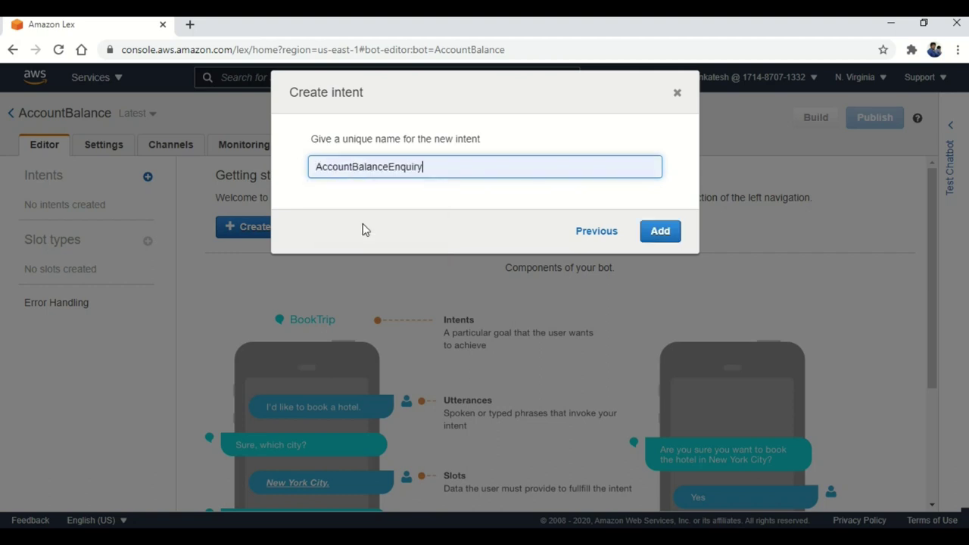
{"action": "left_click", "coordinate": [662, 236]}
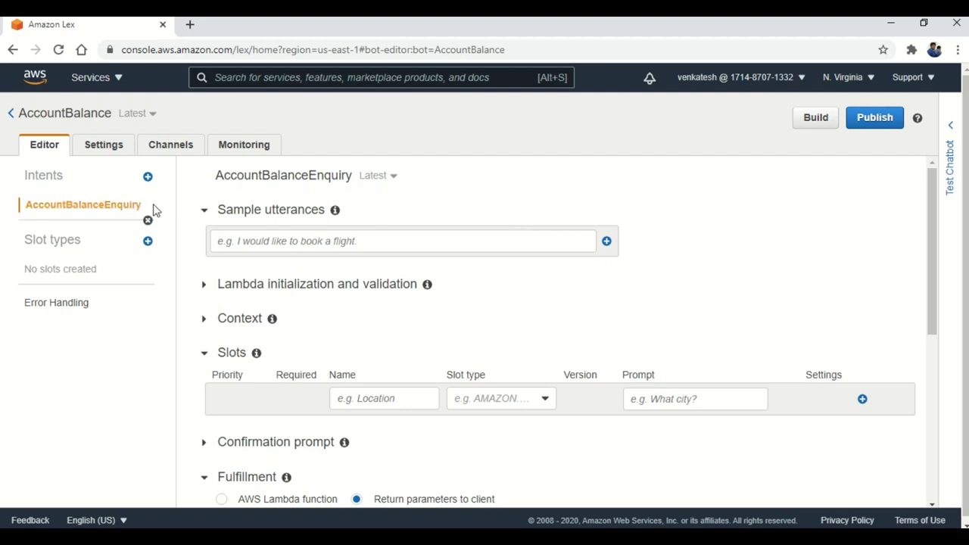
- Add the sample utterance "I want to know my account balance" to the AccountBalanceEnquiry intent
{"action": "left_click", "coordinate": [323, 238]}
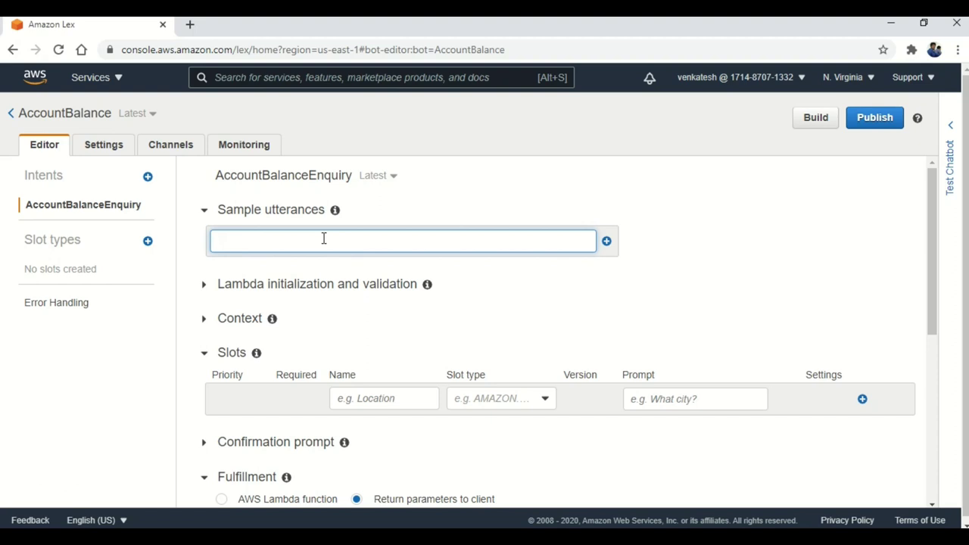
{"action": "type", "text": "I want to know my account balance"}
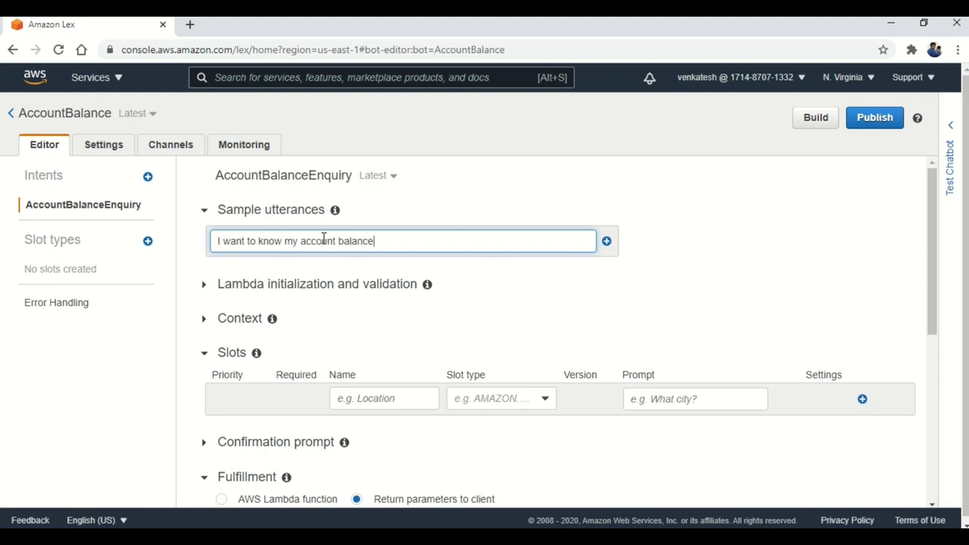
{"action": "left_click", "coordinate": [607, 241]}
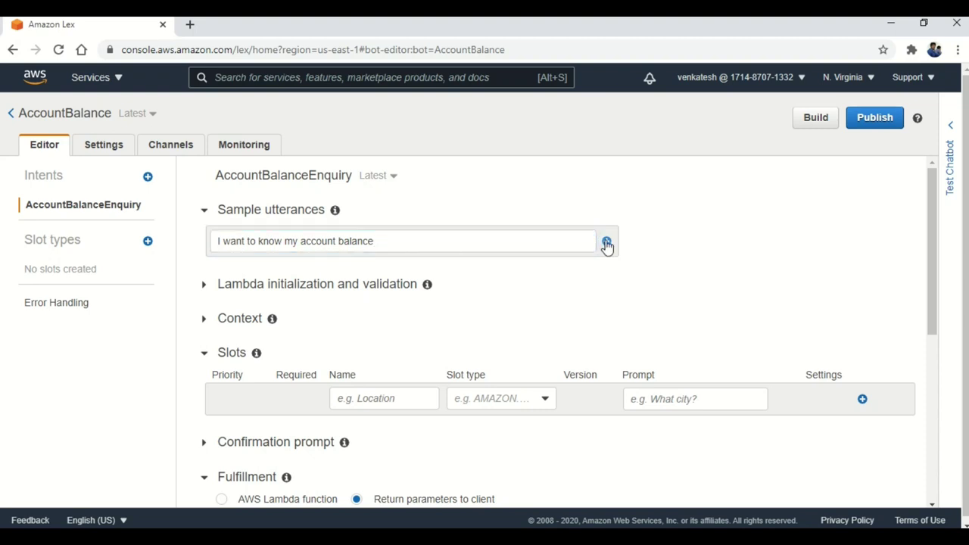
- Add two more sample utterances to the intent: "Get me my account balance" and "Accountbalance"
{"action": "type", "text": "Get me "}
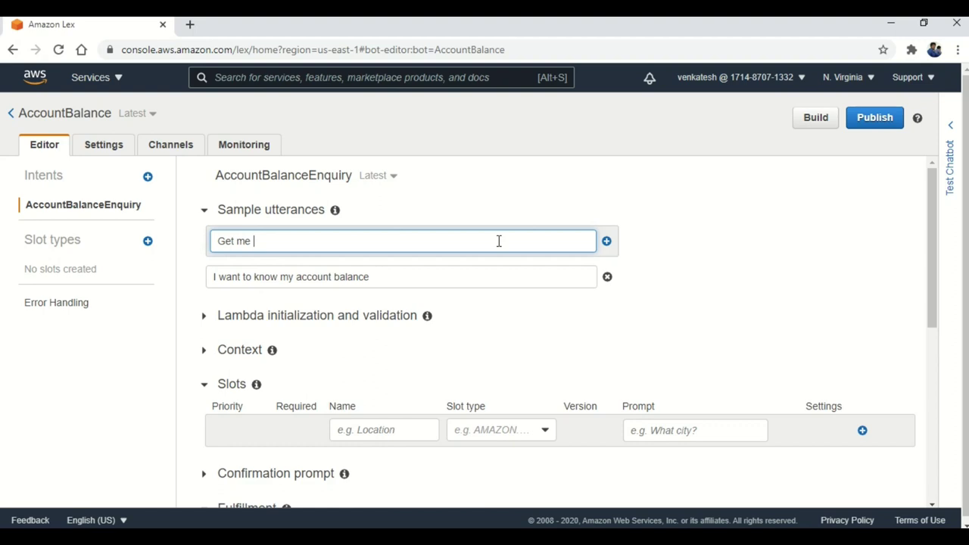
{"action": "type", "text": "my account bala"}
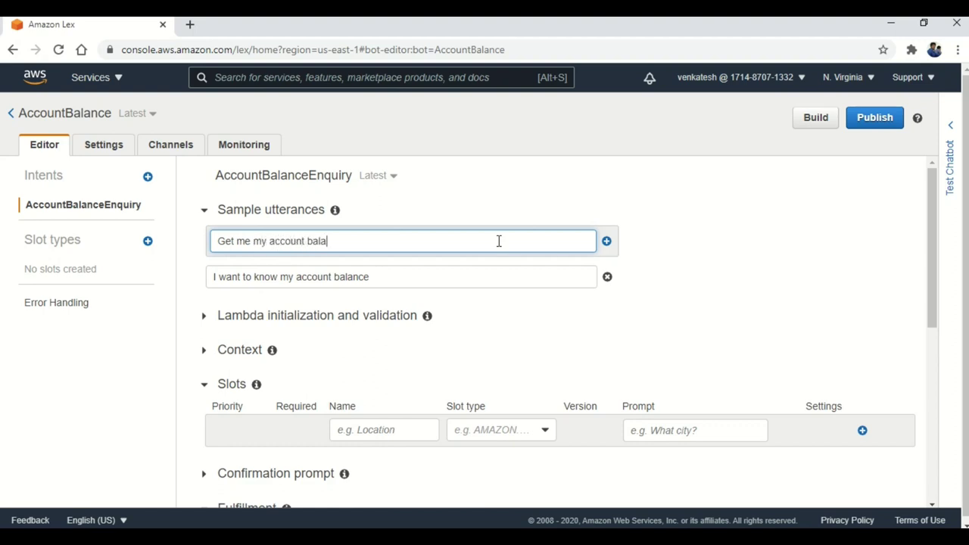
{"action": "type", "text": "nce"}
{"action": "left_click", "coordinate": [606, 241]}
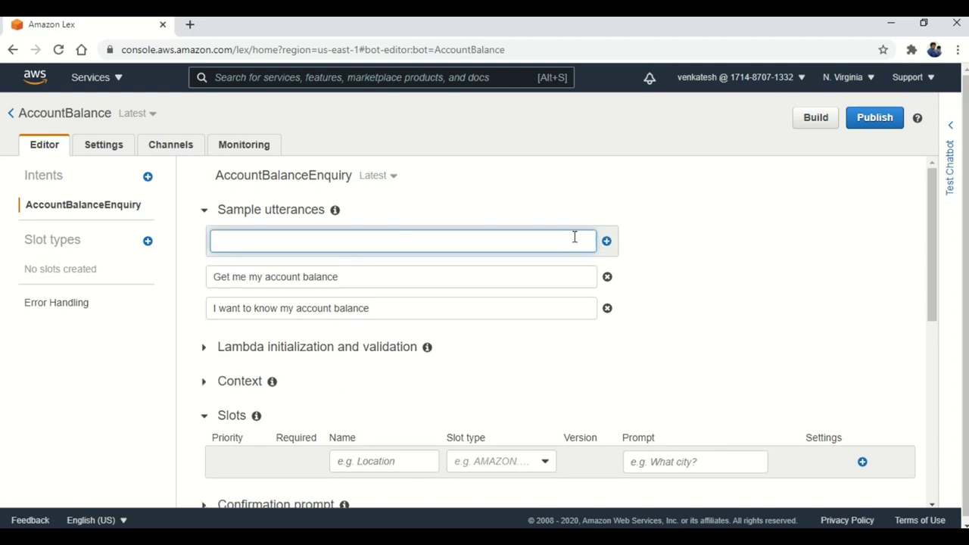
{"action": "type", "text": "Accountbalance"}
{"action": "left_click", "coordinate": [606, 243]}
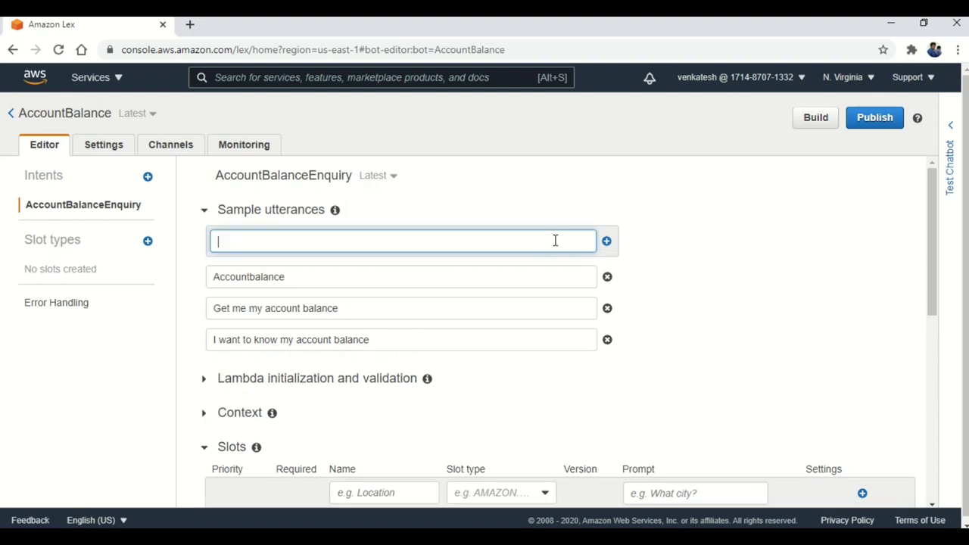
- Add the sample utterance "Balance" to the AccountBalanceEnquiry intent
{"action": "type", "text": "Balance"}
{"action": "key", "text": "Return"}
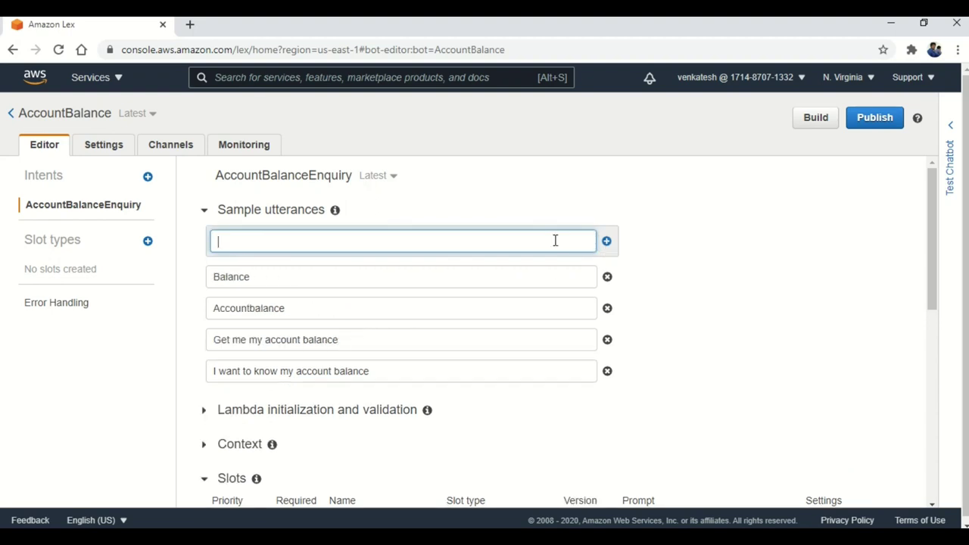
- Enter "Please Enter Your Account Number?" as the prompt of a new slot in the AccountBalanceEnquiry intent
{"action": "scroll", "coordinate": [554, 328], "scroll_direction": "down", "scroll_amount": 1}
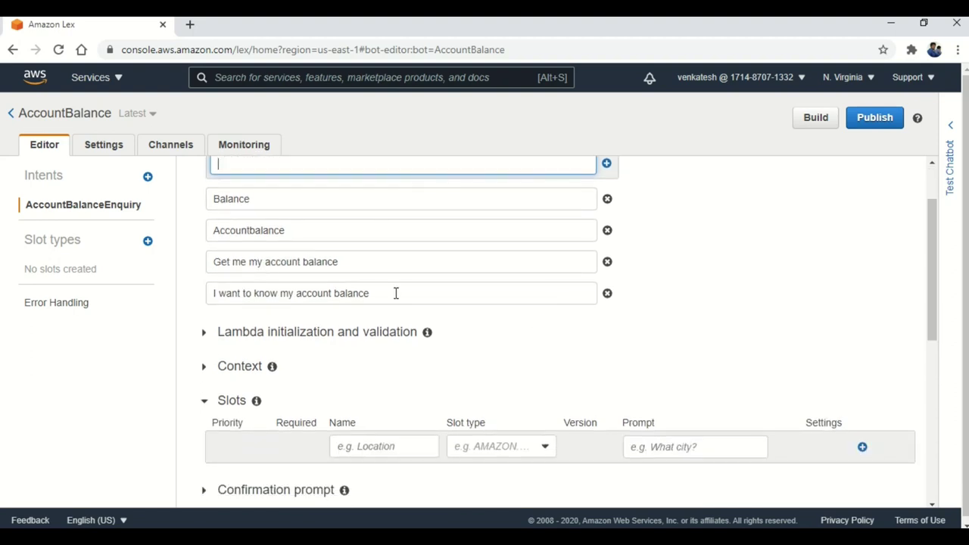
{"action": "scroll", "coordinate": [401, 363], "scroll_direction": "down", "scroll_amount": 1}
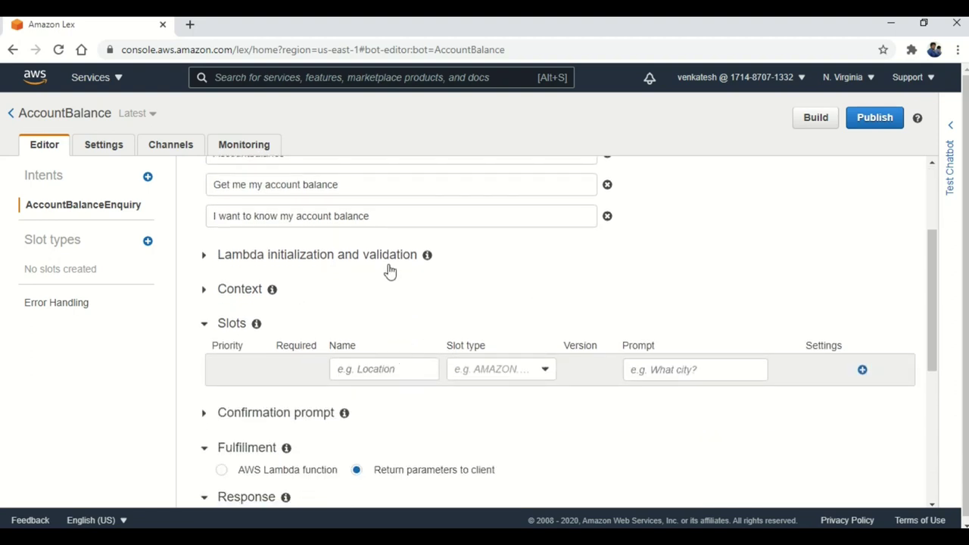
{"action": "left_click", "coordinate": [692, 374]}
{"action": "type", "text": "Please "}
{"action": "type", "text": "Enter You"}
{"action": "type", "text": "r Accoun"}
{"action": "type", "text": "t Number"}
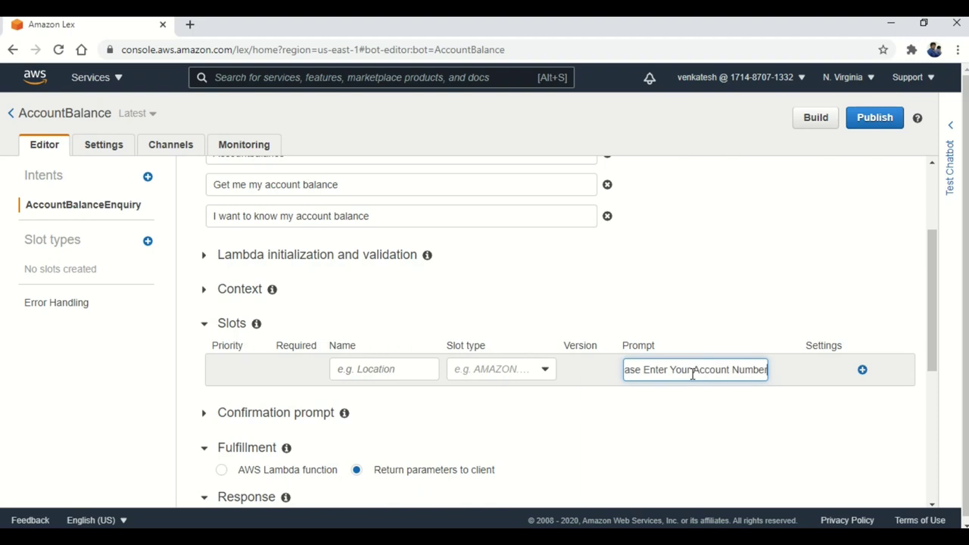
{"action": "type", "text": "?"}
- Give the new slot the type AMAZON.NUMBER and the name AccountNumber, and add it to the intent
{"action": "left_click", "coordinate": [511, 368]}
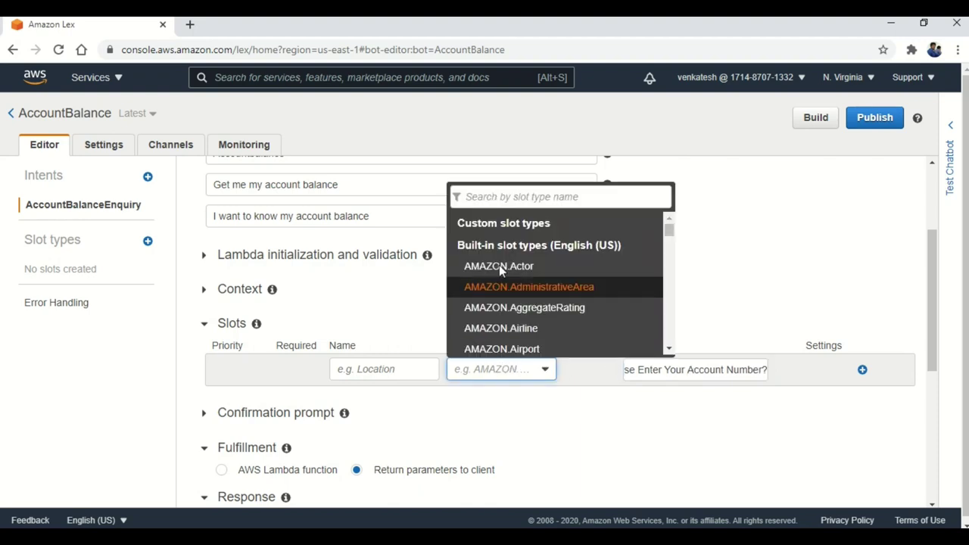
{"action": "left_click", "coordinate": [499, 196]}
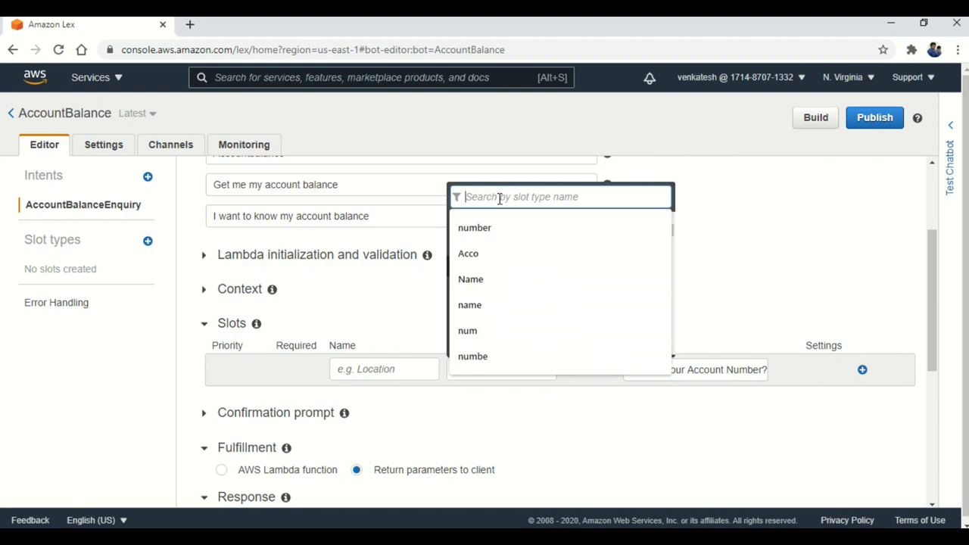
{"action": "type", "text": "number"}
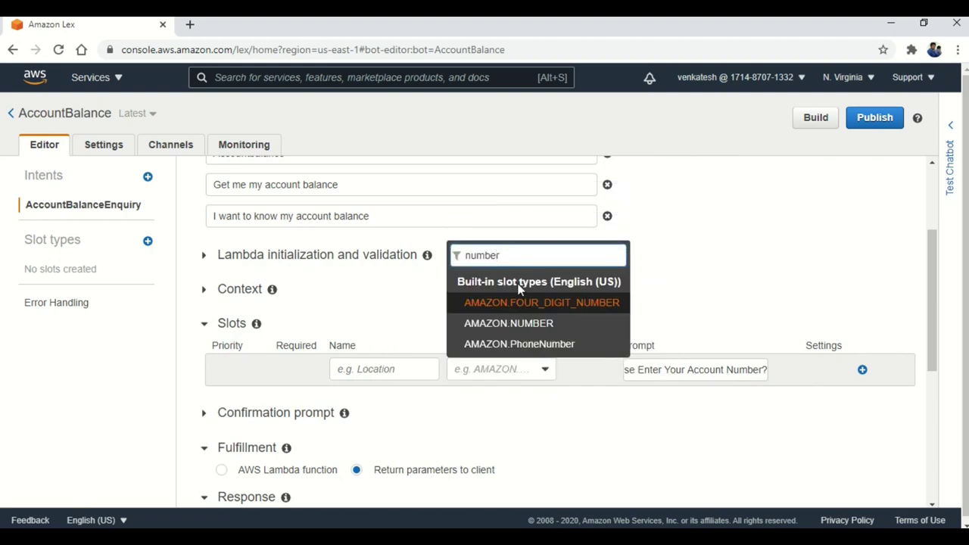
{"action": "left_click", "coordinate": [532, 325]}
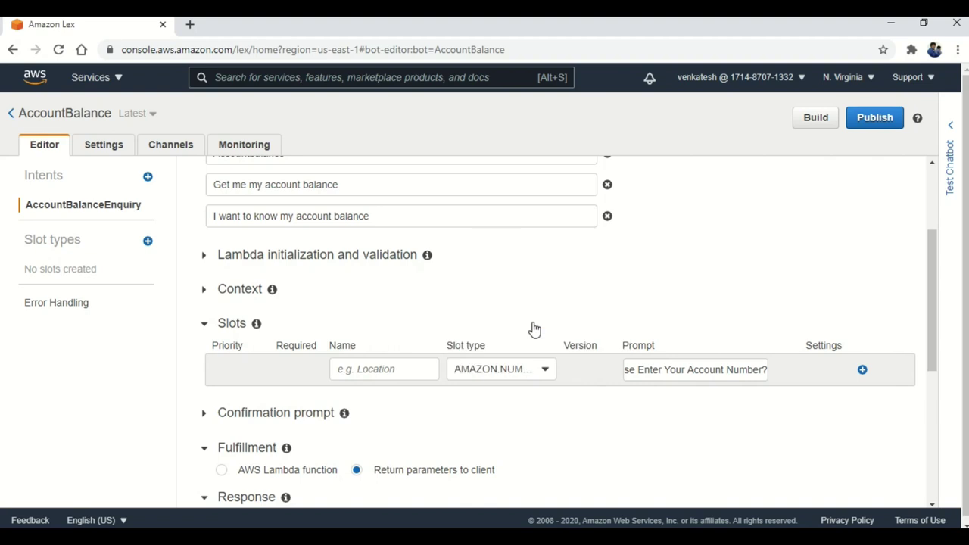
{"action": "left_click", "coordinate": [411, 366]}
{"action": "type", "text": "AccountNumber"}
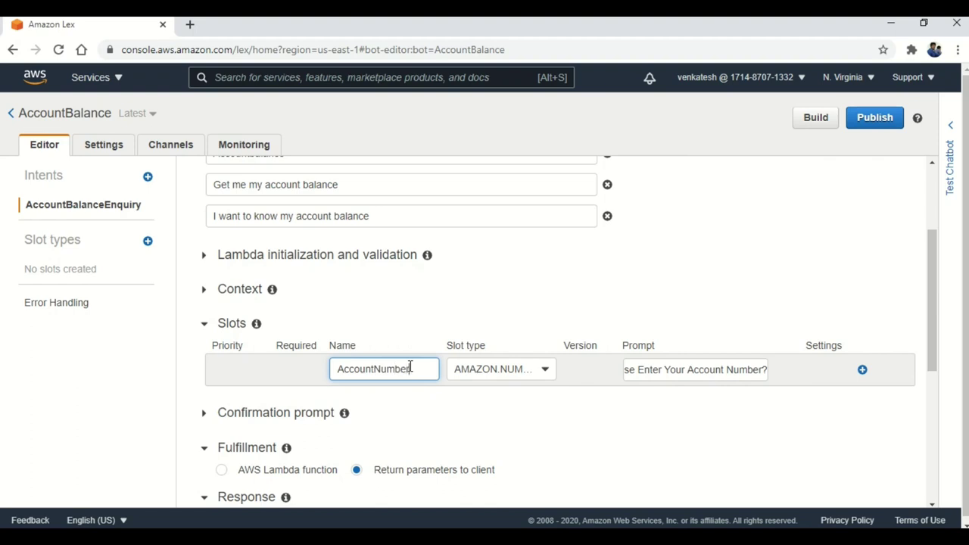
{"action": "left_click", "coordinate": [862, 370]}
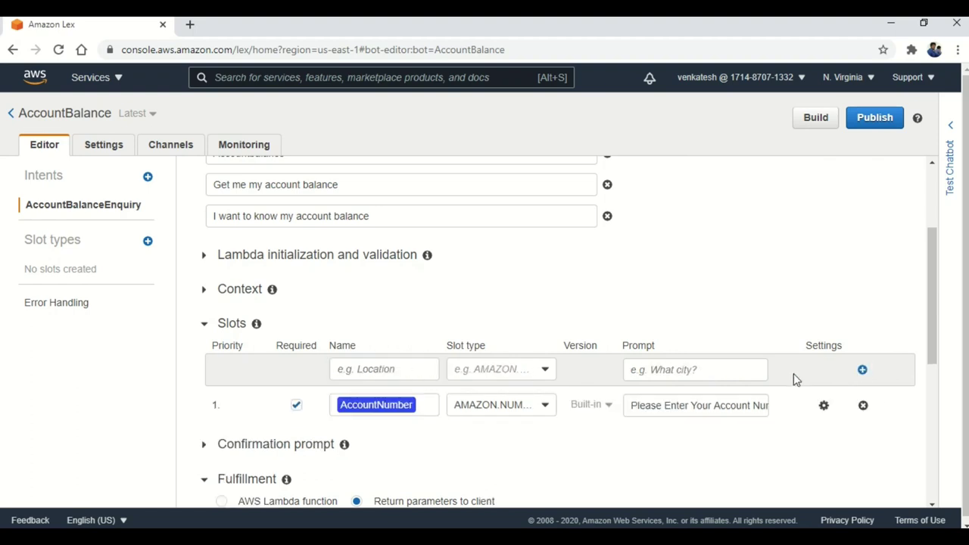
- Set the intent's fulfillment to an AWS Lambda function and choose the AccountBalance function
{"action": "scroll", "coordinate": [793, 373], "scroll_direction": "down", "scroll_amount": 3}
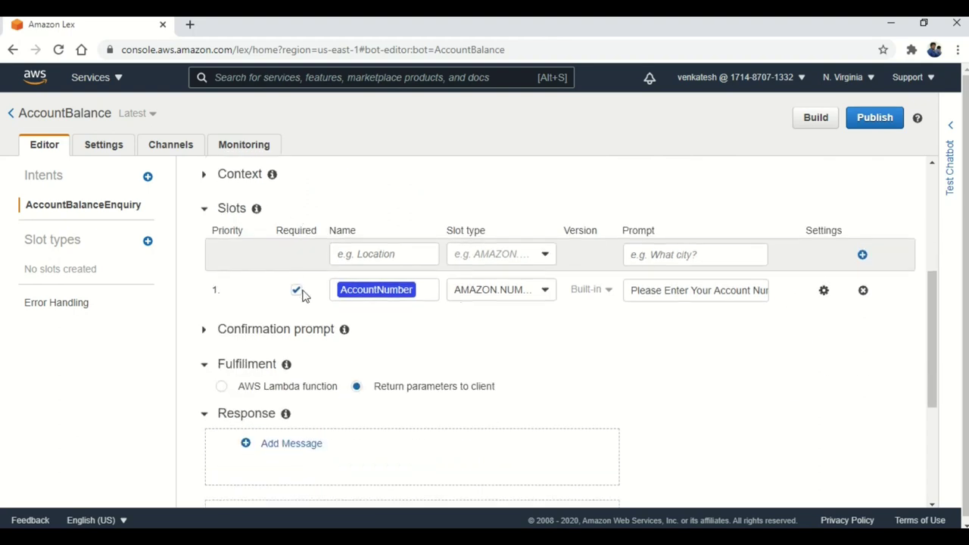
{"action": "scroll", "coordinate": [343, 339], "scroll_direction": "down", "scroll_amount": 1}
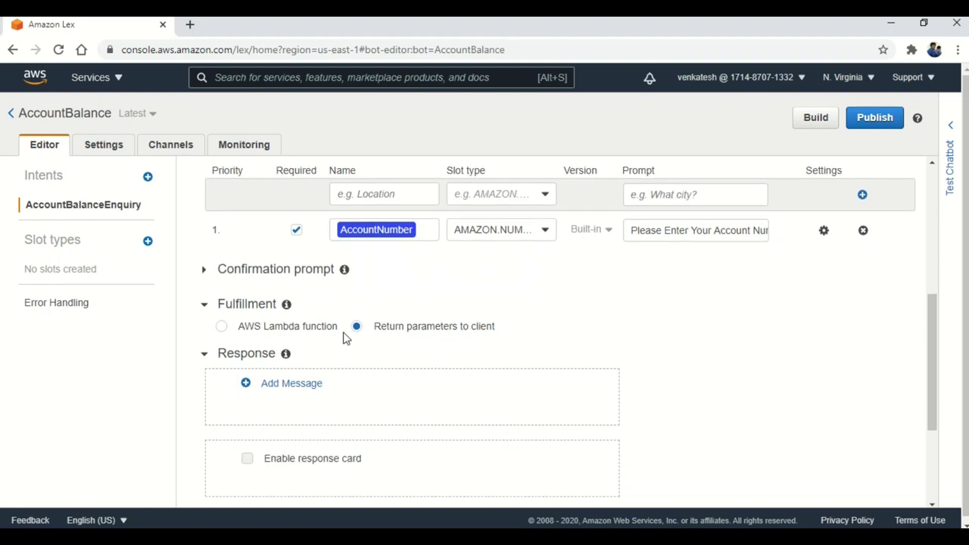
{"action": "left_click", "coordinate": [221, 327]}
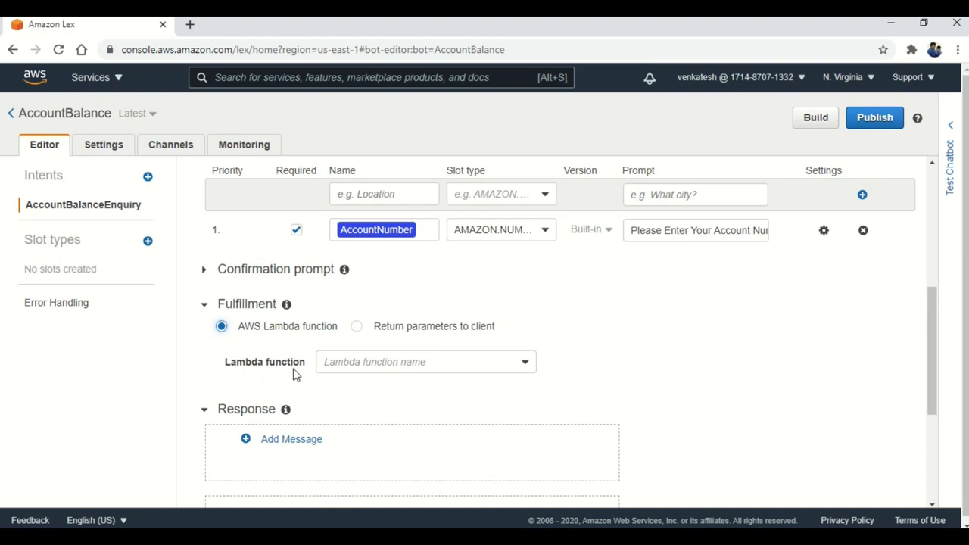
{"action": "left_click", "coordinate": [374, 362]}
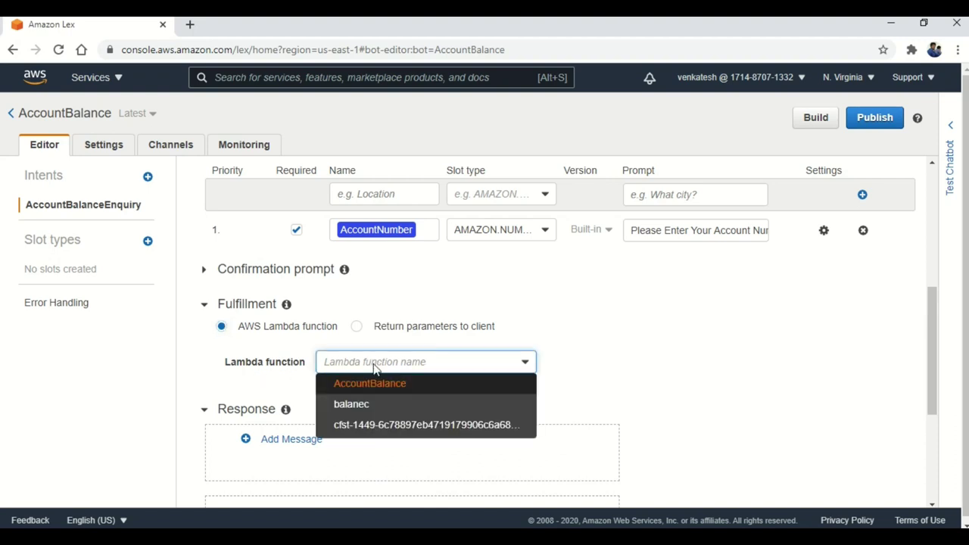
{"action": "left_click", "coordinate": [371, 384]}
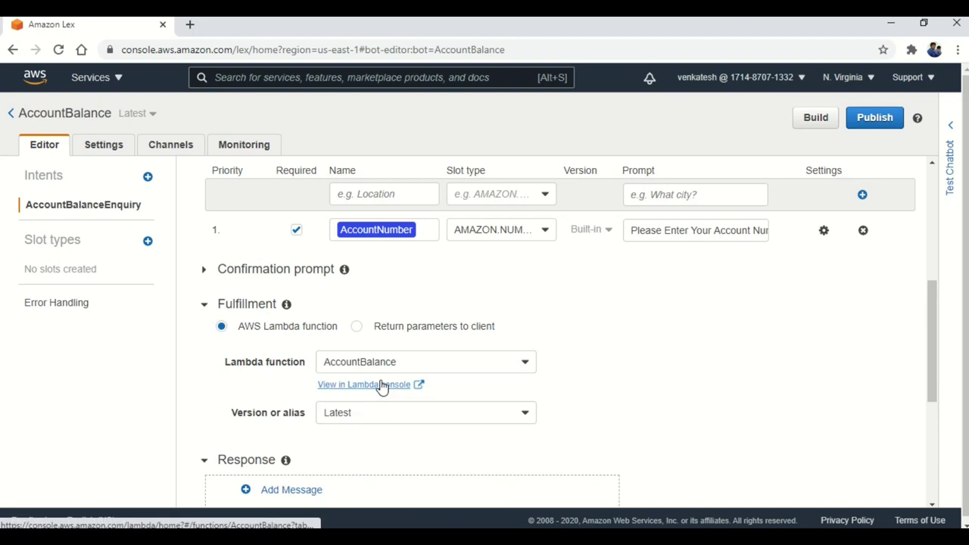
- Save the AccountBalanceEnquiry intent and build the bot, dismissing the build notification
{"action": "scroll", "coordinate": [381, 389], "scroll_direction": "down", "scroll_amount": 2}
{"action": "scroll", "coordinate": [381, 388], "scroll_direction": "down", "scroll_amount": 2}
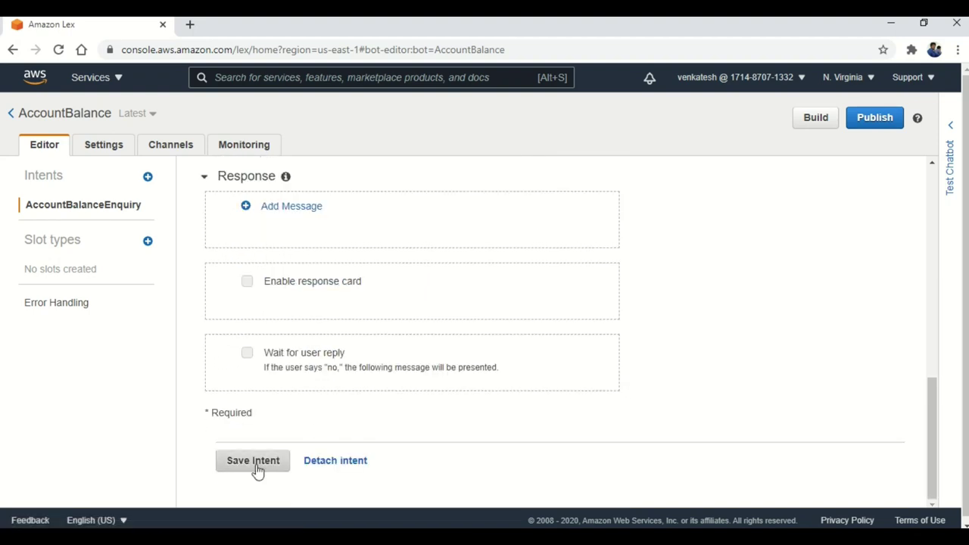
{"action": "left_click", "coordinate": [254, 465]}
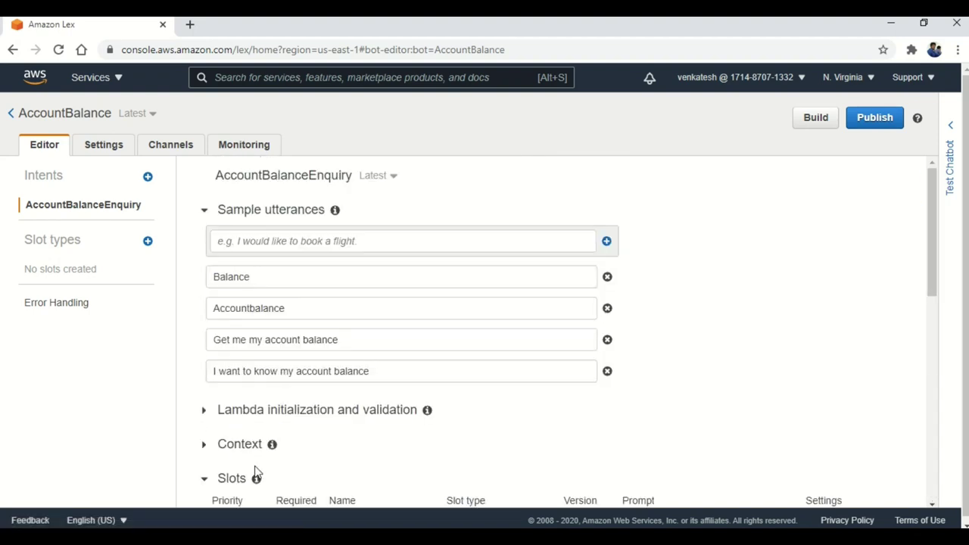
{"action": "left_click", "coordinate": [818, 125]}
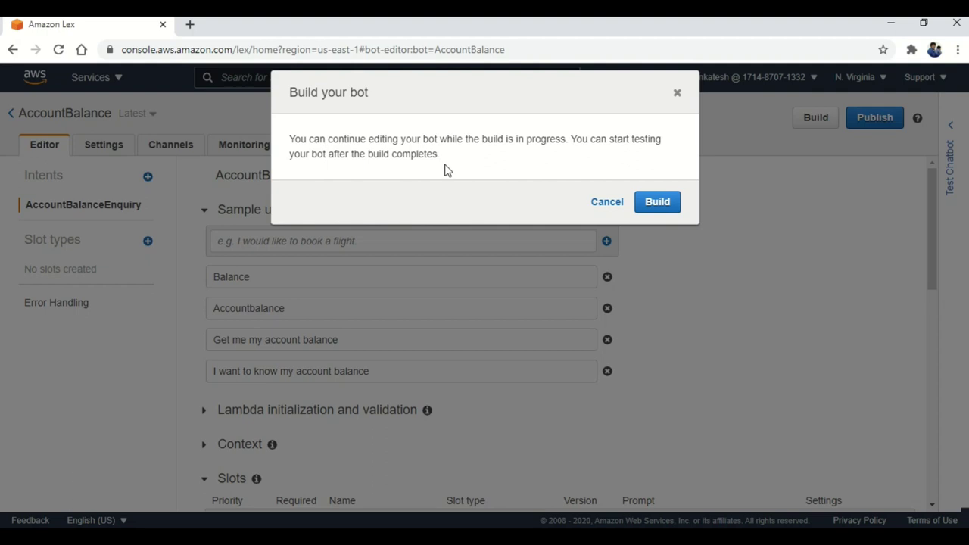
{"action": "left_click", "coordinate": [652, 205]}
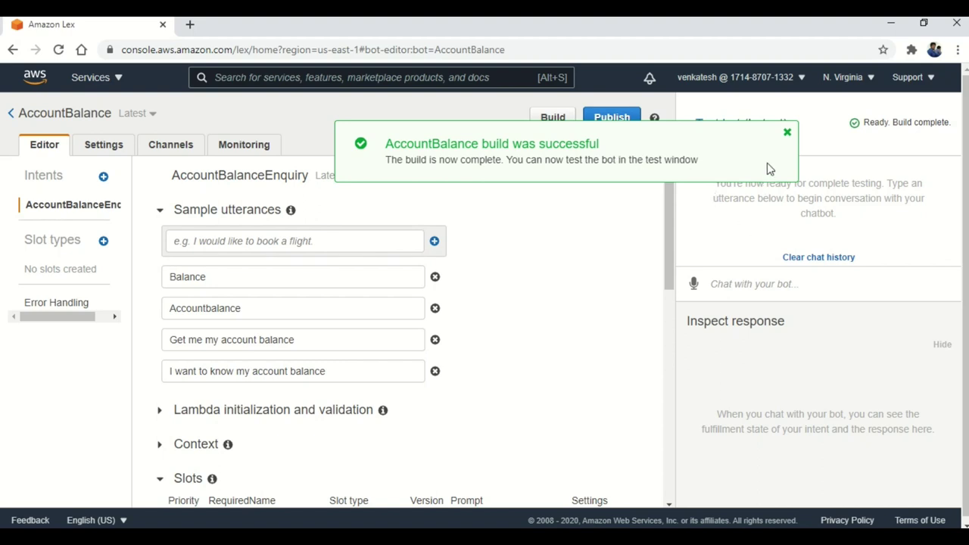
{"action": "left_click", "coordinate": [788, 132]}
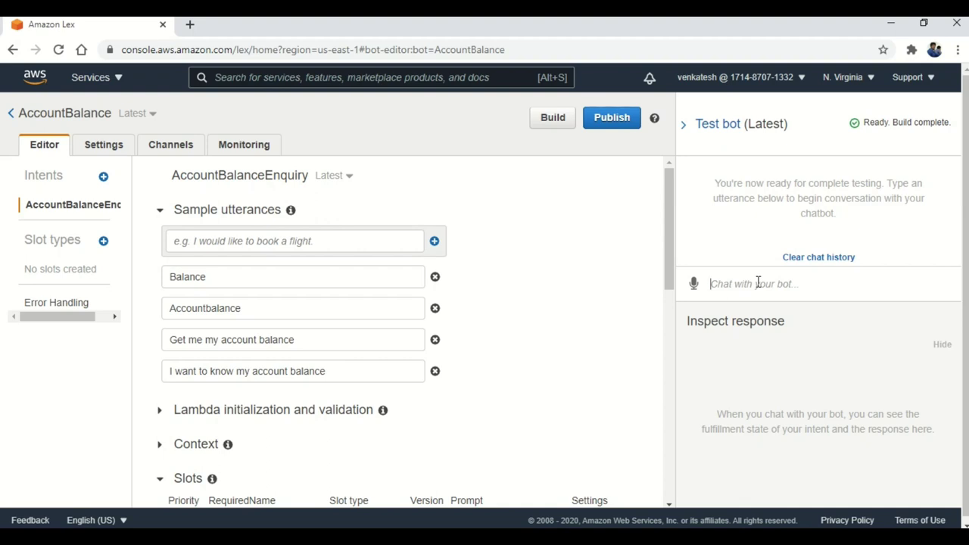
- Test the bot by sending it the message "I want to know my account balance"
{"action": "type", "text": "I want to know my account b"}
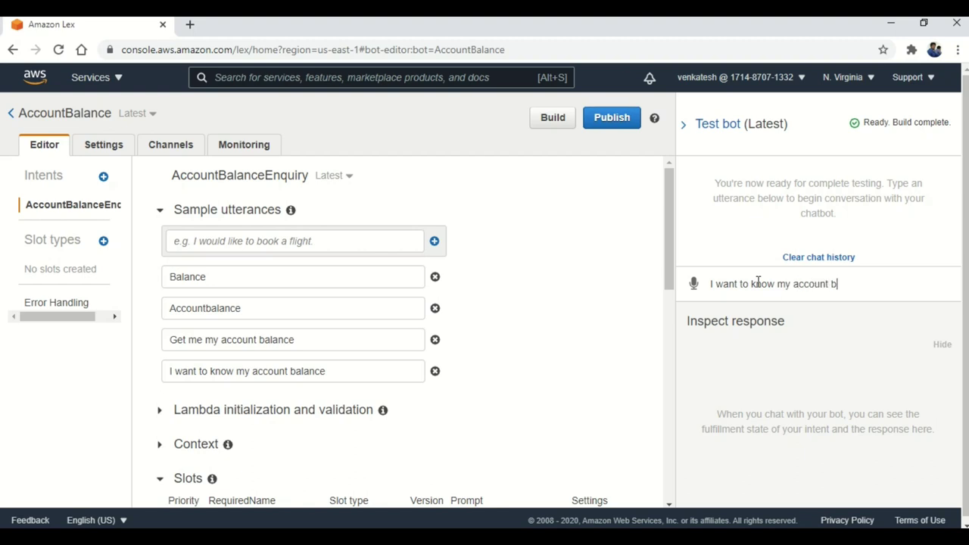
{"action": "type", "text": "alance"}
{"action": "key", "text": "Return"}
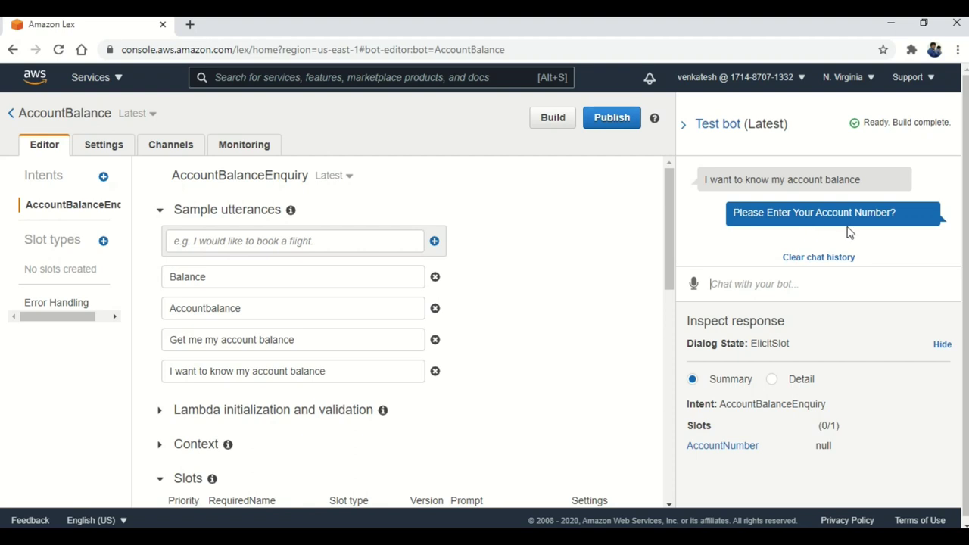
- Answer the bot's prompt with a test account number and close the test chat
{"action": "scroll", "coordinate": [499, 353], "scroll_direction": "down", "scroll_amount": 3}
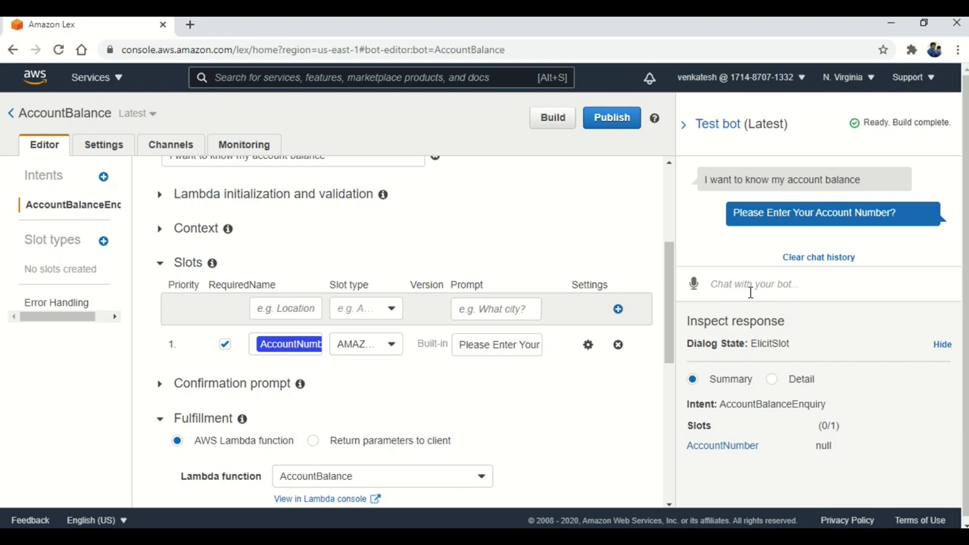
{"action": "type", "text": "1234"}
{"action": "key", "text": "Return"}
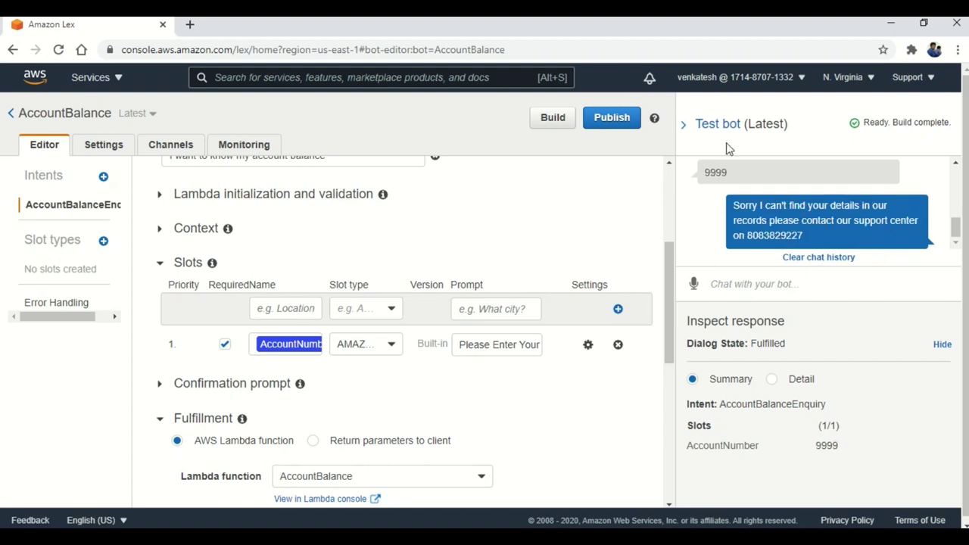
{"action": "left_click", "coordinate": [682, 124]}
- Create a second intent named Greetings and add it to the bot
{"action": "scroll", "coordinate": [356, 271], "scroll_direction": "up", "scroll_amount": 3}
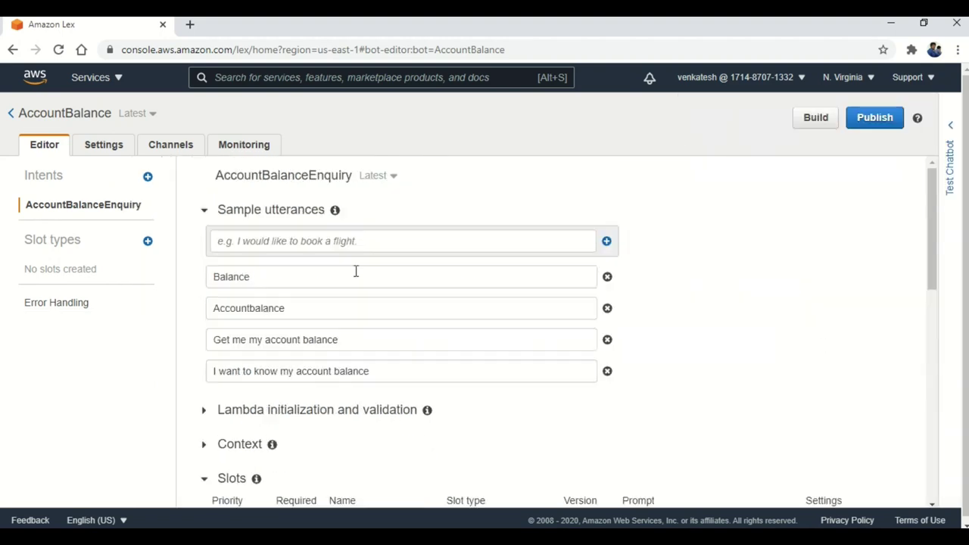
{"action": "left_click", "coordinate": [148, 178]}
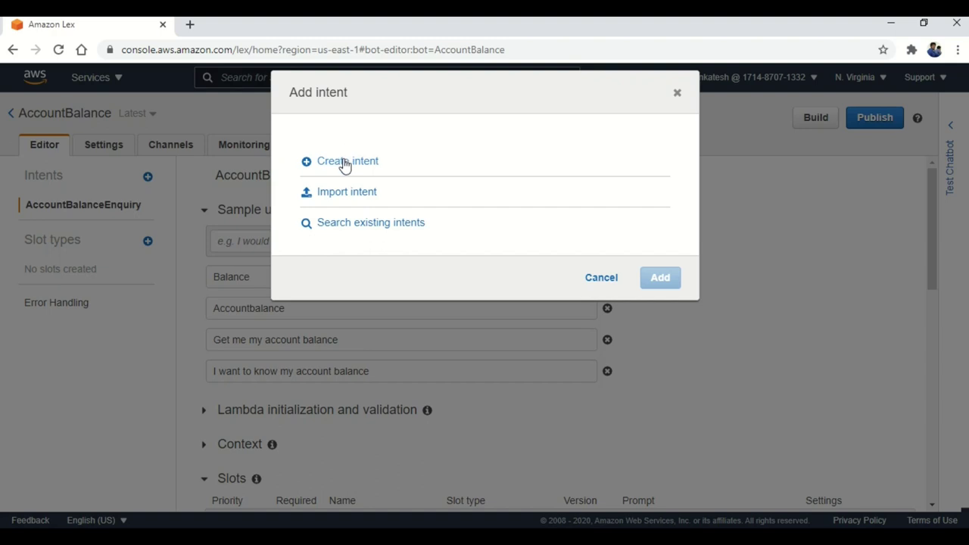
{"action": "left_click", "coordinate": [344, 162]}
{"action": "type", "text": "Greetings"}
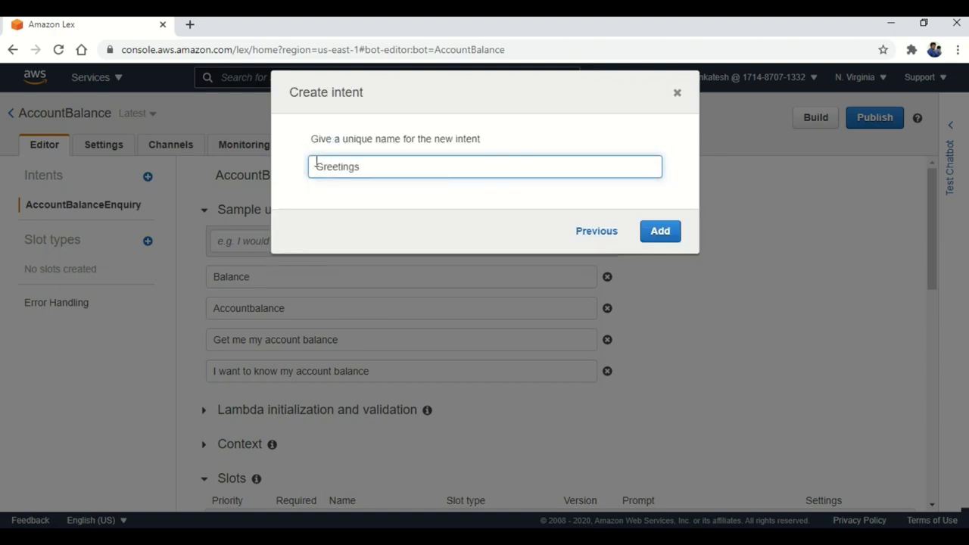
{"action": "left_click", "coordinate": [667, 230]}
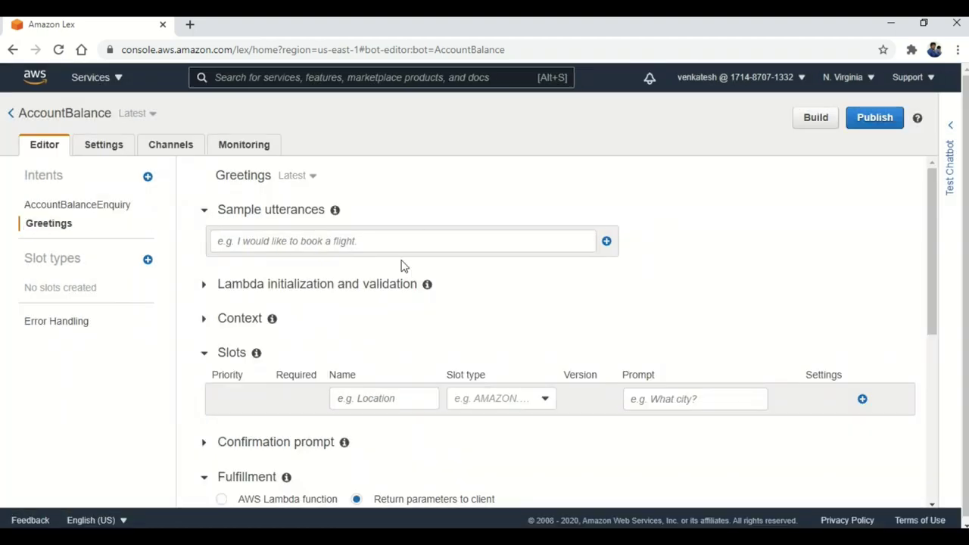
- Add the sample utterances "Hai", "Hello", "Whats up", "hey", "You there" and "How can i interact with you?" to the Greetings intent
{"action": "left_click", "coordinate": [390, 241]}
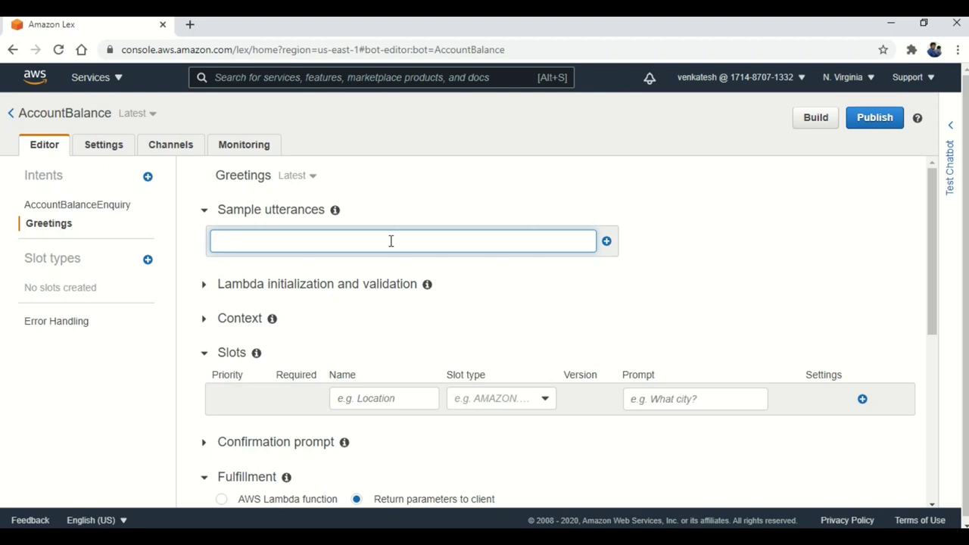
{"action": "type", "text": "Hai"}
{"action": "left_click", "coordinate": [606, 242]}
{"action": "type", "text": "Hello"}
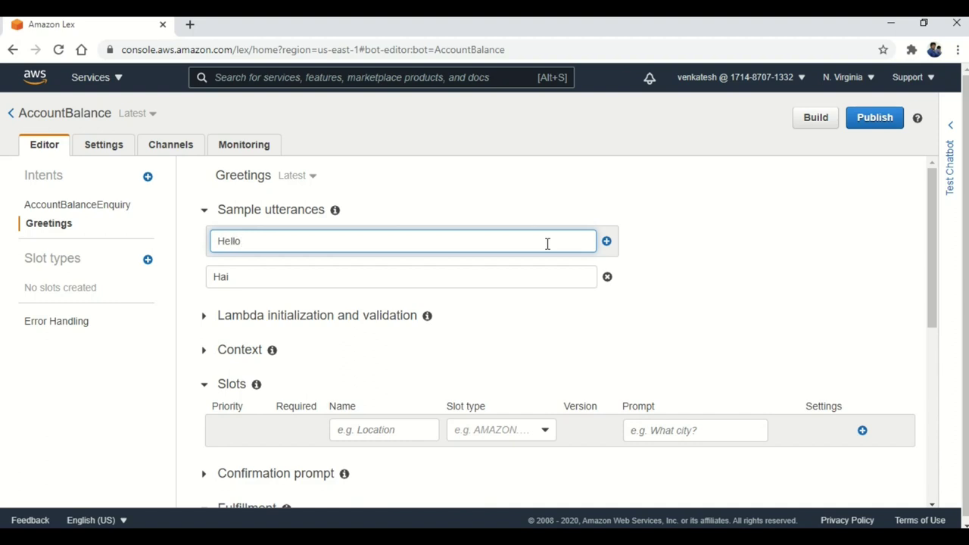
{"action": "key", "text": "Return"}
{"action": "type", "text": "Whats "}
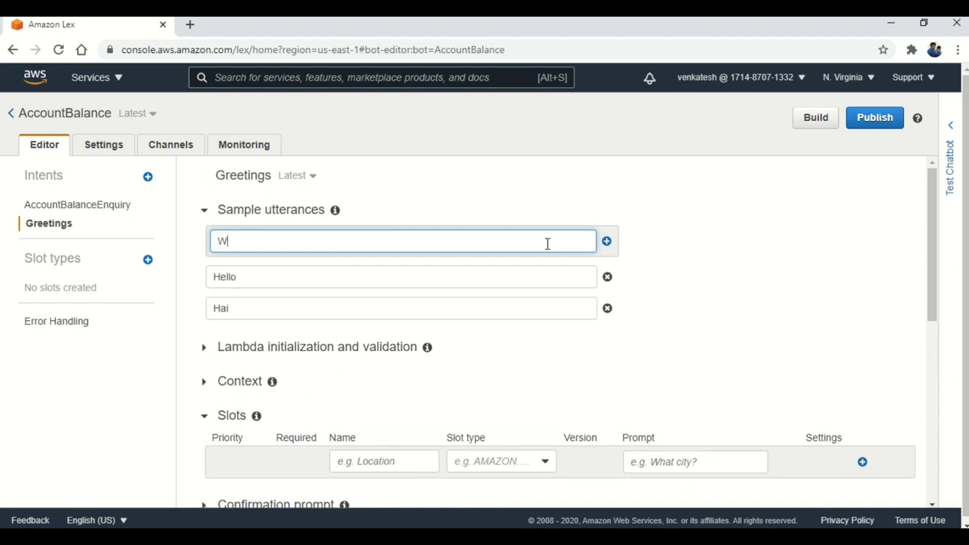
{"action": "type", "text": "up"}
{"action": "key", "text": "Return"}
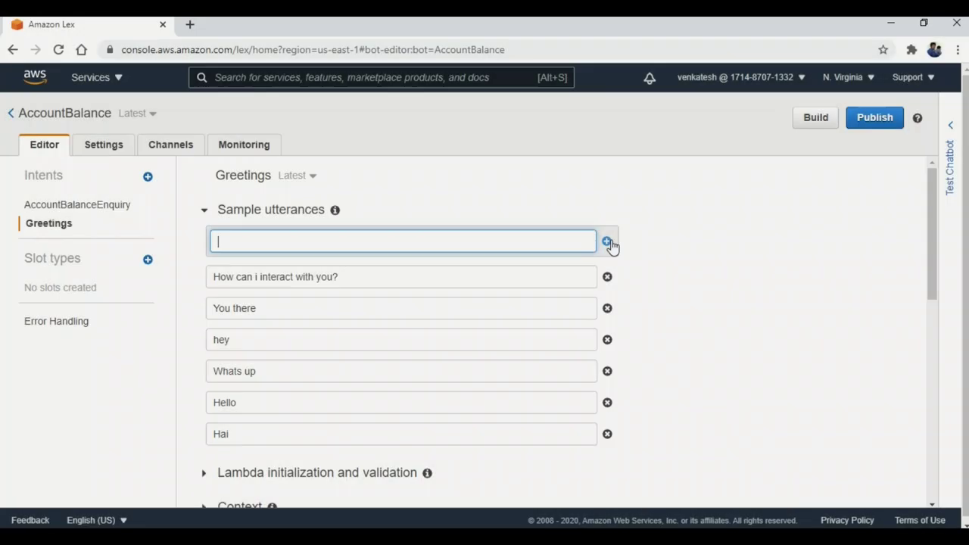
- Add the response message "Hai Welcome to VK Banks....." to the Greetings intent
{"action": "scroll", "coordinate": [610, 244], "scroll_direction": "down", "scroll_amount": 4}
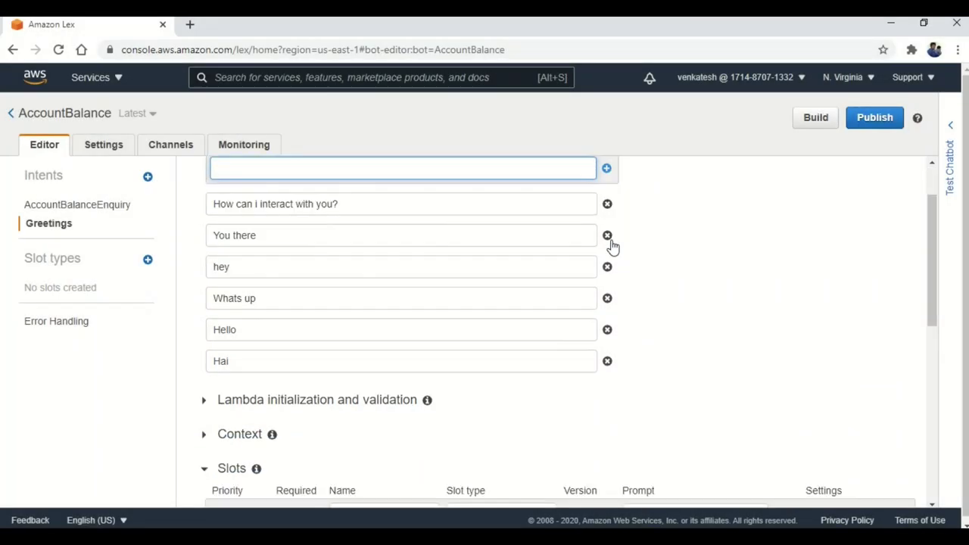
{"action": "scroll", "coordinate": [612, 246], "scroll_direction": "down", "scroll_amount": 1}
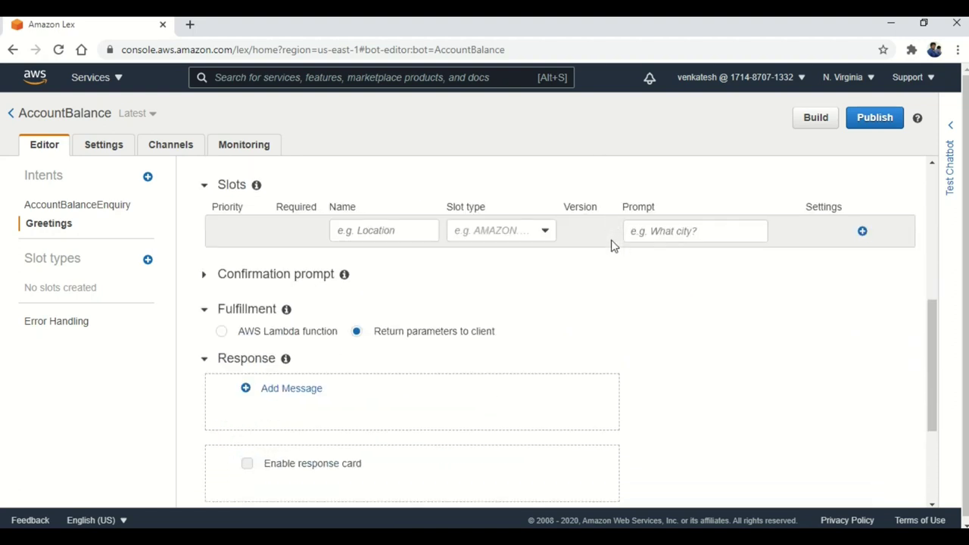
{"action": "left_click", "coordinate": [291, 388]}
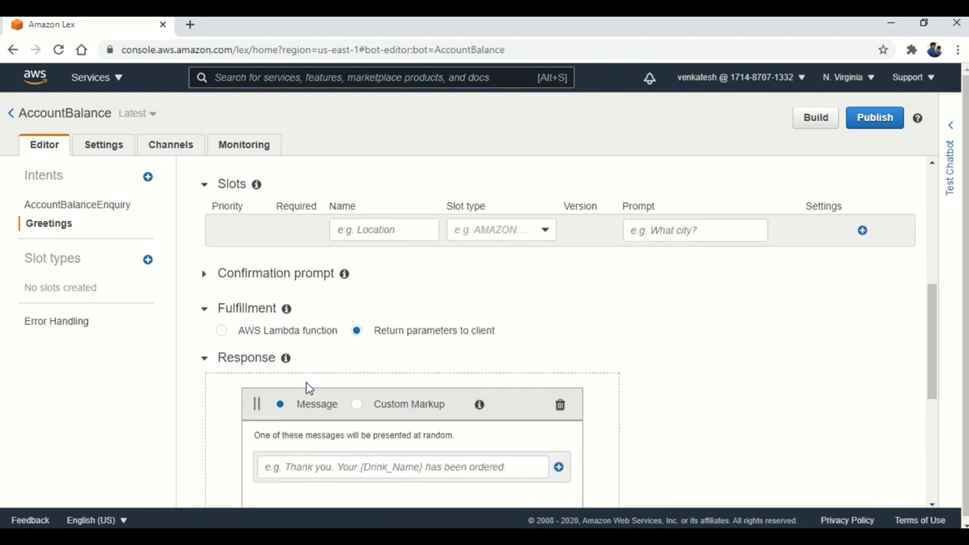
{"action": "scroll", "coordinate": [306, 387], "scroll_direction": "down", "scroll_amount": 2}
{"action": "left_click", "coordinate": [302, 363]}
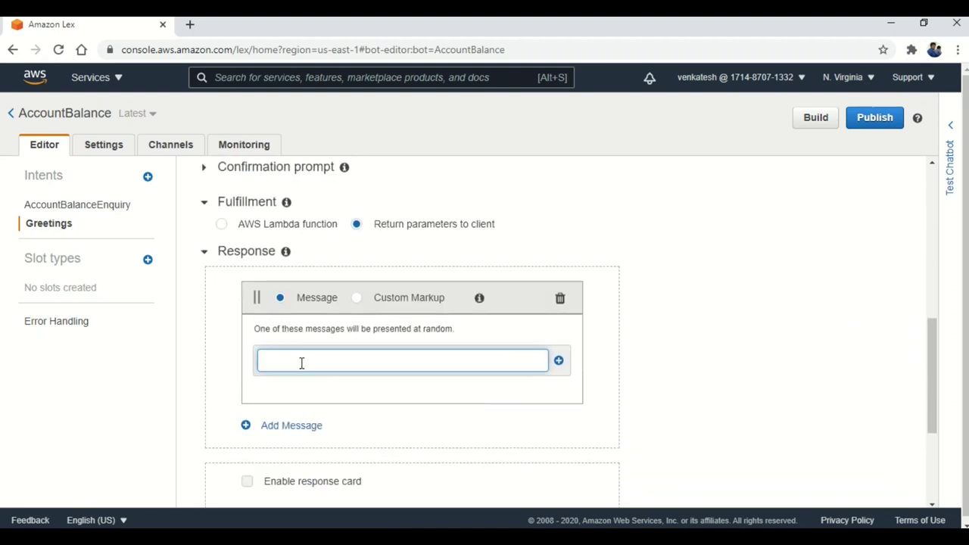
{"action": "type", "text": "Hai Welcome to VK Banks....."}
{"action": "left_click", "coordinate": [559, 360]}
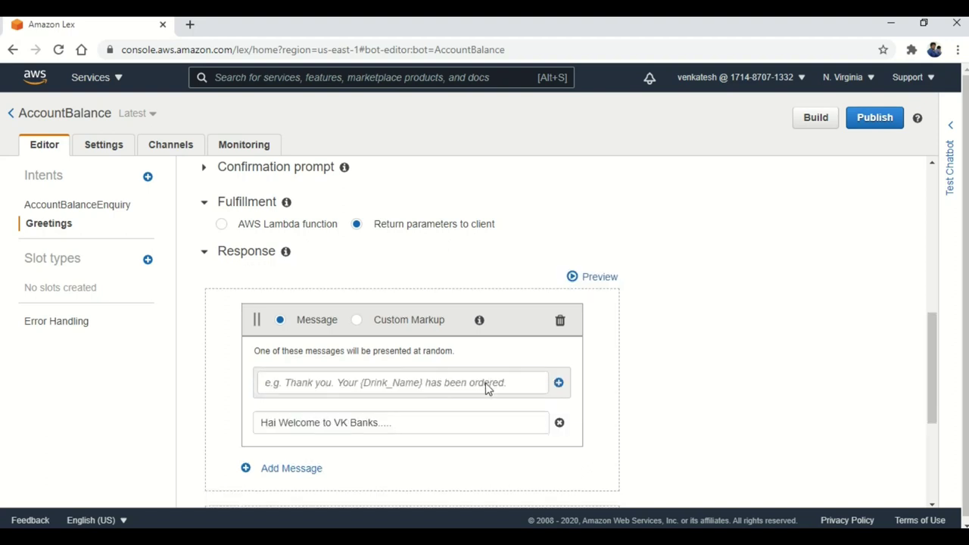
- Add a second response message block to the Greetings intent with the text "You can ask your Queries like Account Balance"
{"action": "scroll", "coordinate": [417, 359], "scroll_direction": "down", "scroll_amount": 2}
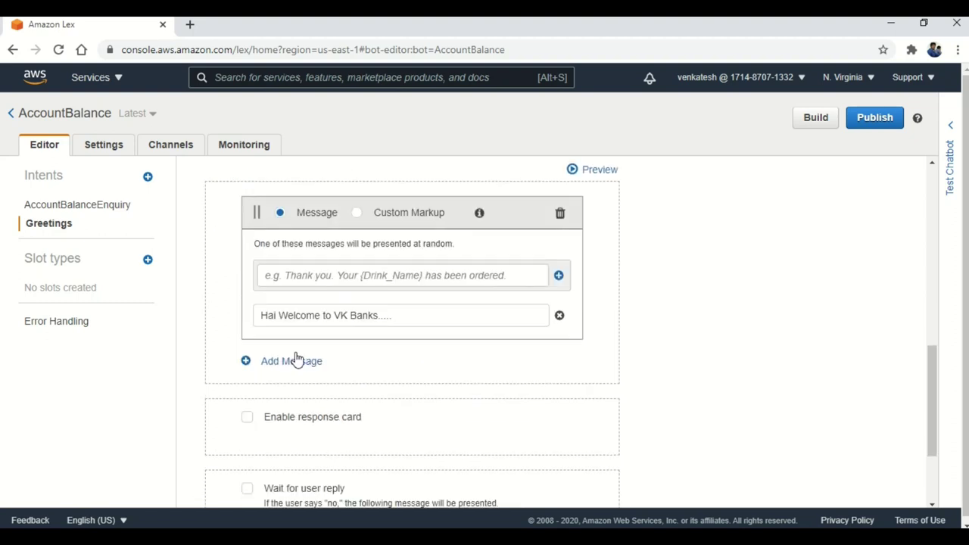
{"action": "left_click", "coordinate": [296, 361]}
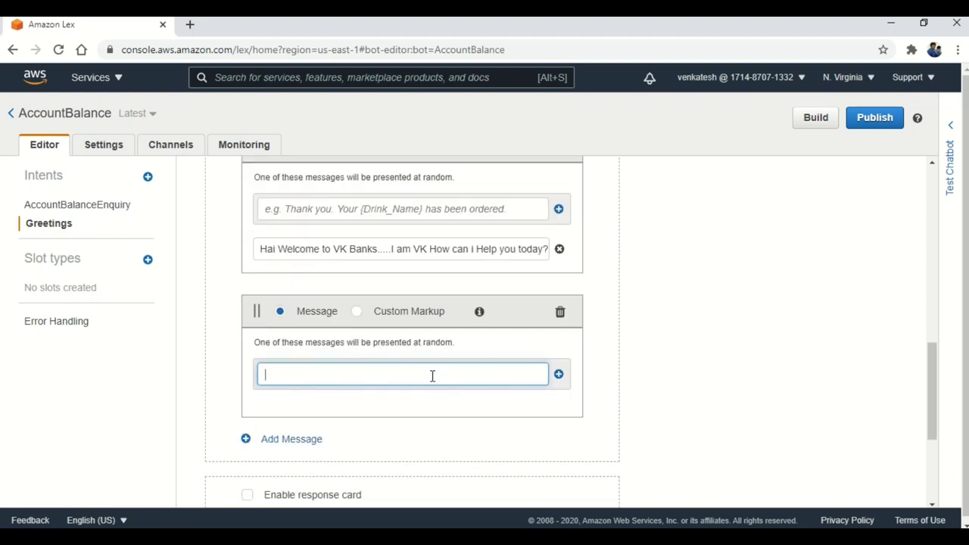
{"action": "type", "text": "Your "}
{"action": "type", "text": " Can "}
{"action": "type", "text": "as"}
{"action": "type", "text": "our"}
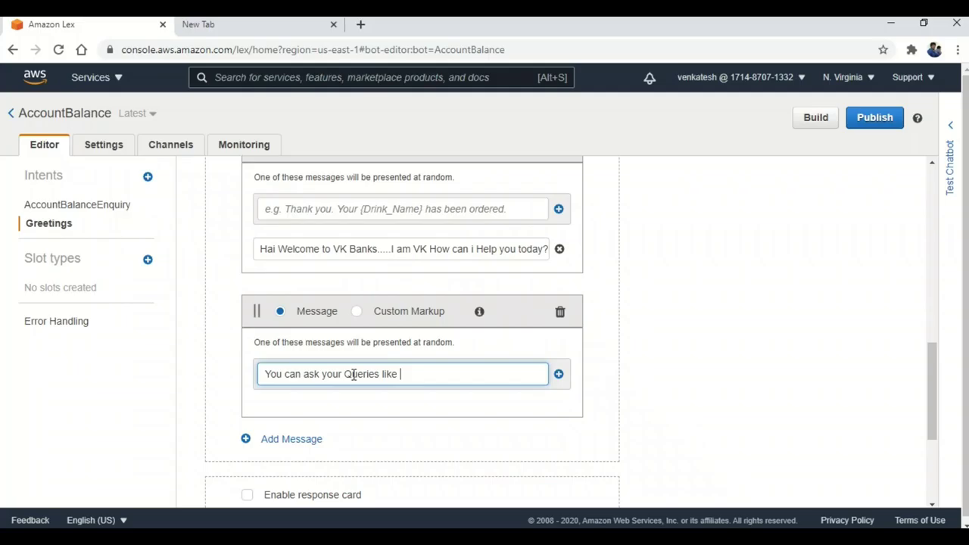
{"action": "type", "text": "Account Balance"}
{"action": "left_click", "coordinate": [558, 374]}
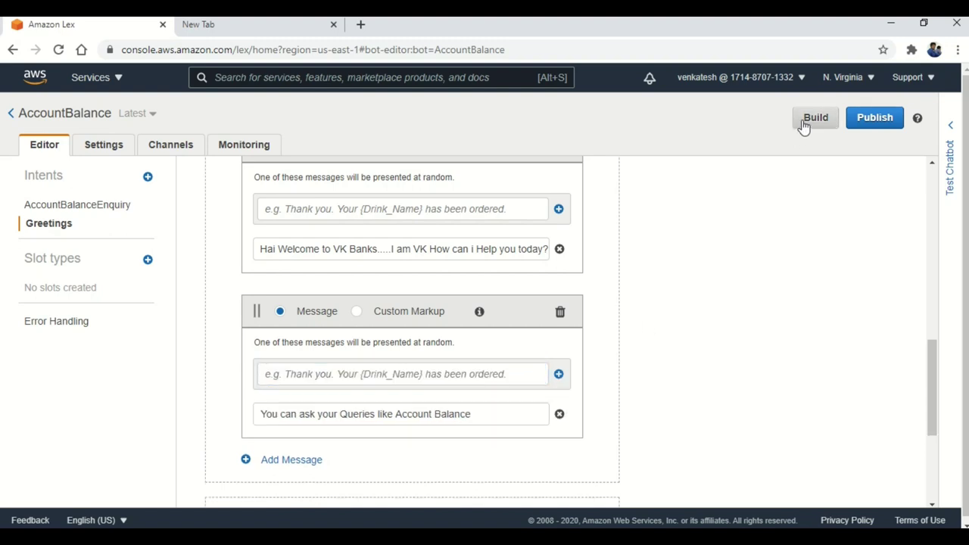
- Save the Greetings intent and start a build of the bot
{"action": "scroll", "coordinate": [563, 327], "scroll_direction": "down", "scroll_amount": 3}
{"action": "left_click", "coordinate": [271, 461]}
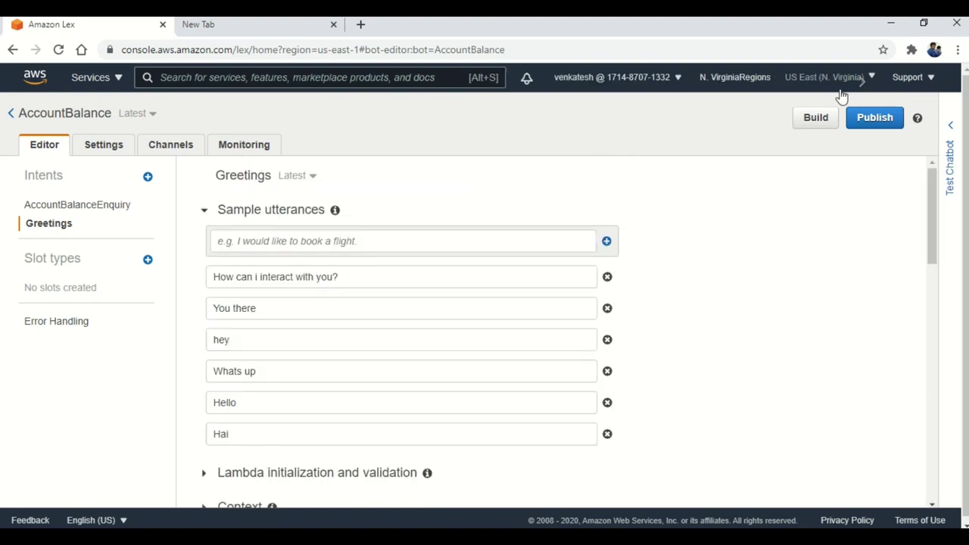
{"action": "left_click", "coordinate": [814, 116]}
{"action": "left_click", "coordinate": [666, 201]}
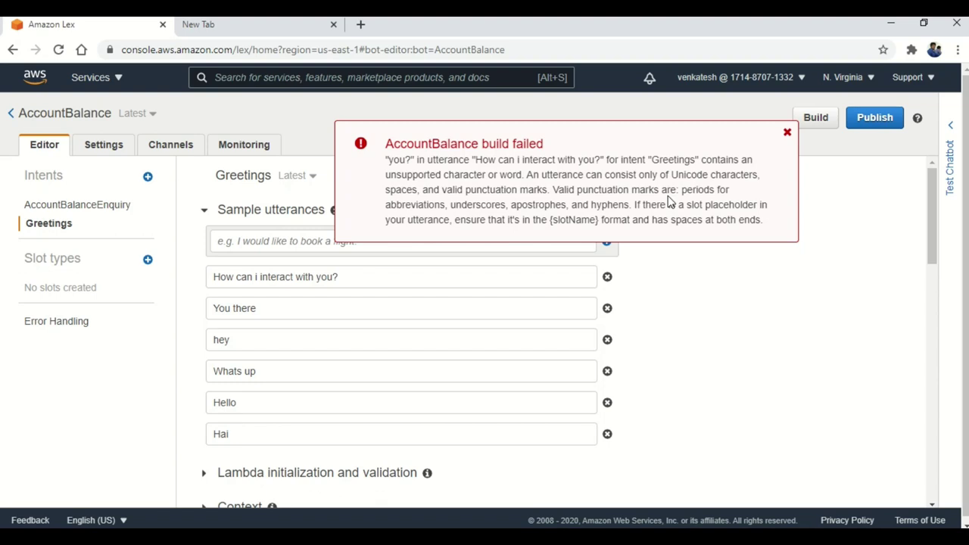
- Remove the question mark from the utterance "How can i interact with you?" and rebuild the bot
{"action": "left_click", "coordinate": [417, 285]}
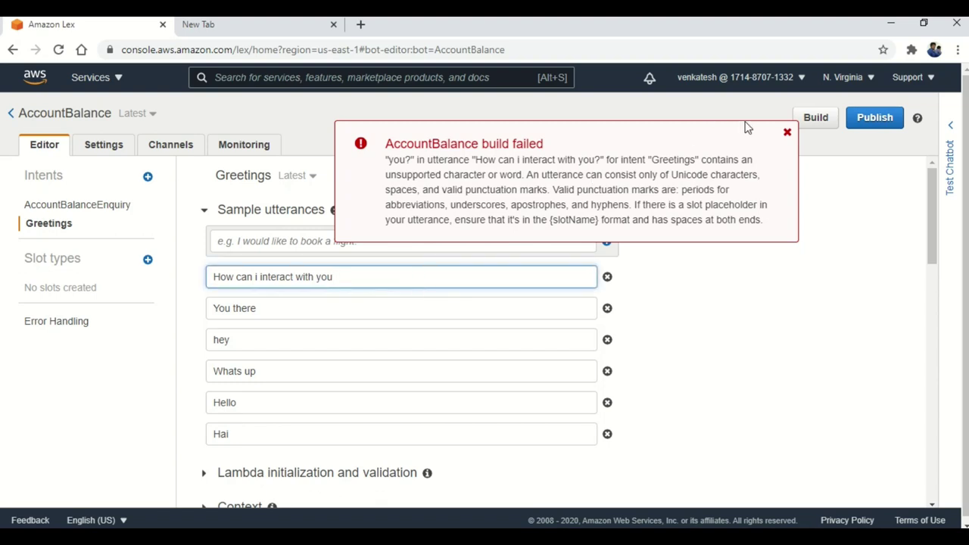
{"action": "left_click", "coordinate": [787, 133]}
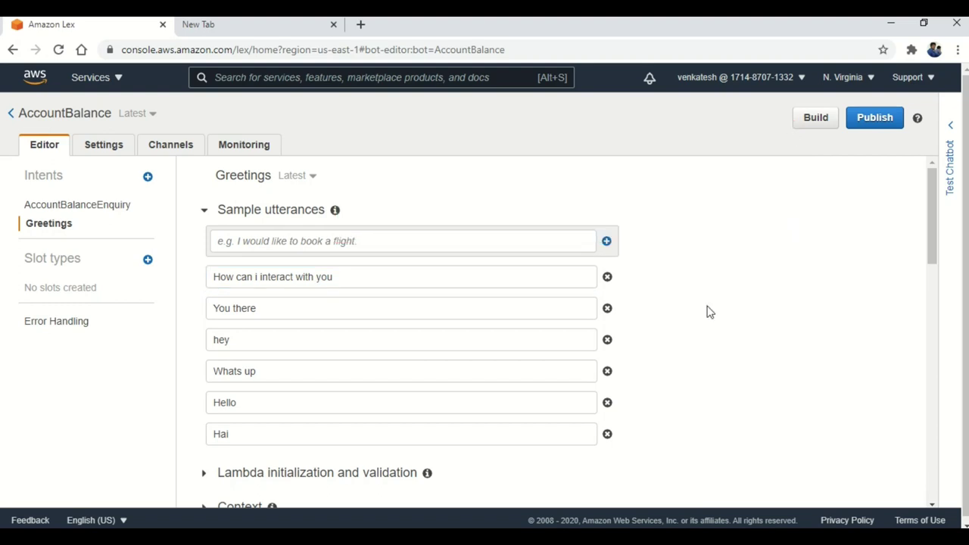
{"action": "left_click", "coordinate": [815, 117]}
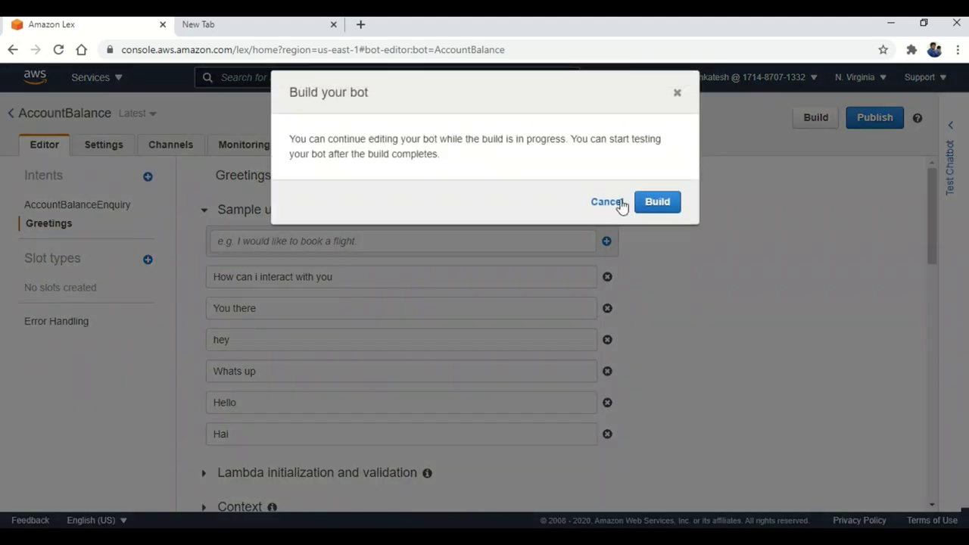
{"action": "left_click", "coordinate": [657, 202]}
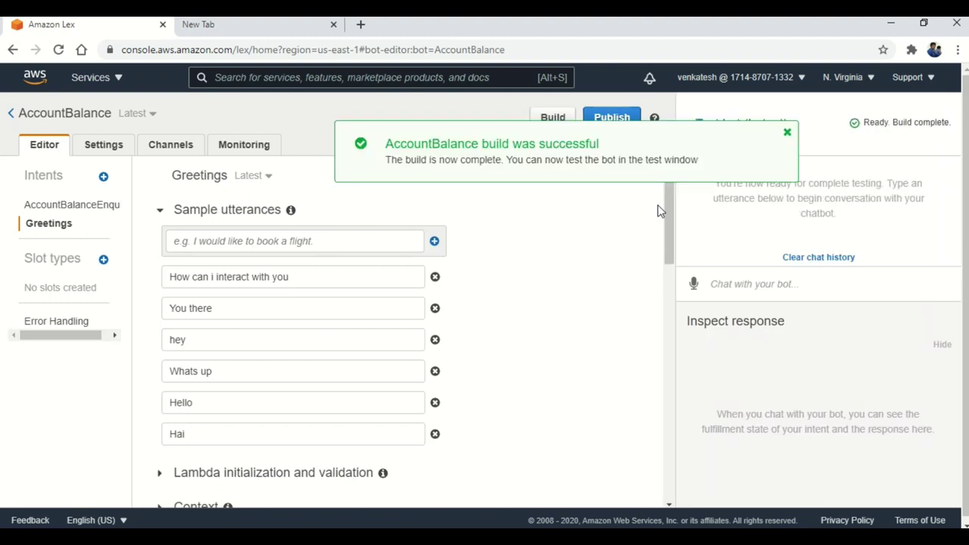
- Dismiss the build notification and test the greeting by sending the bot the message "Hai"
{"action": "left_click", "coordinate": [787, 133]}
{"action": "left_click", "coordinate": [755, 283]}
{"action": "type", "text": "Ha"}
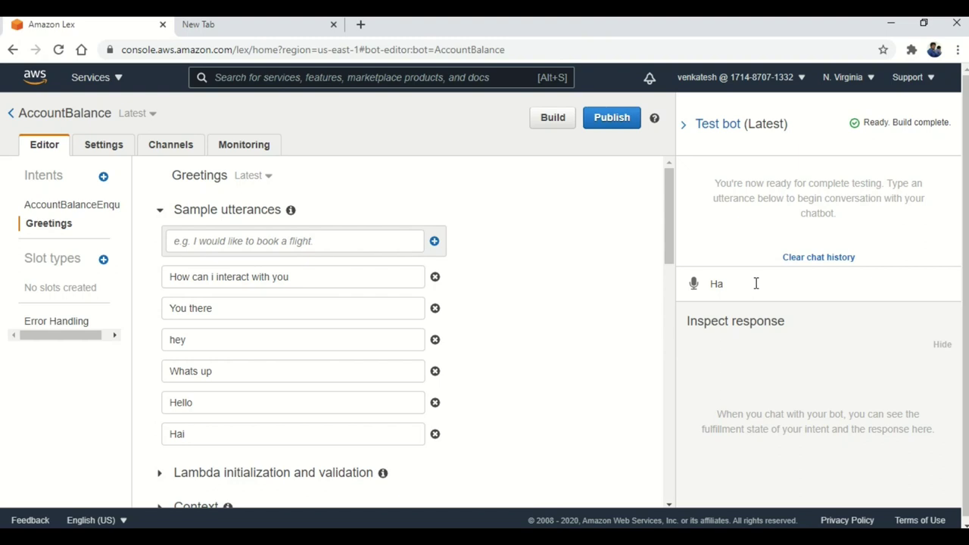
{"action": "type", "text": "i"}
{"action": "key", "text": "Return"}
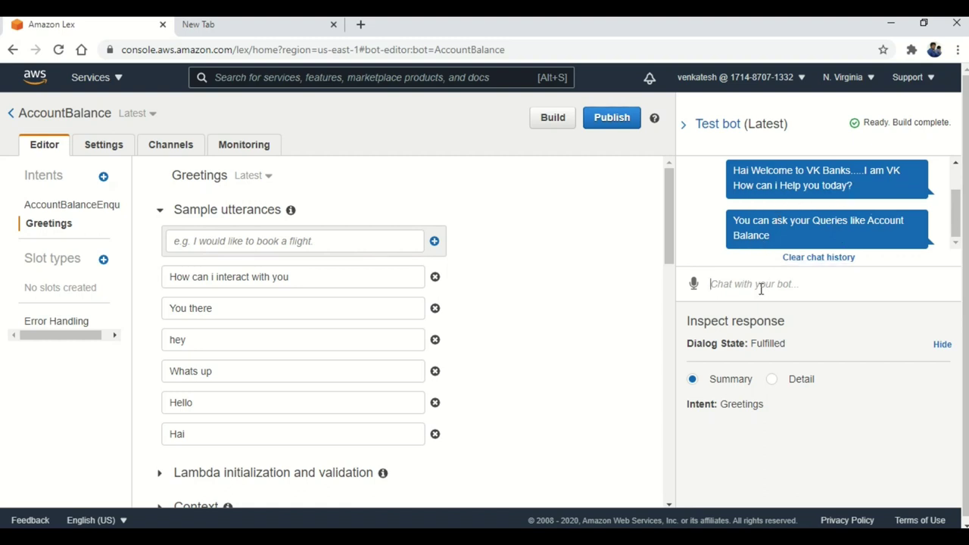
- Send the bot the message "Account balance" and answer its prompt with a test account number
{"action": "type", "text": "Account balance"}
{"action": "key", "text": "Return"}
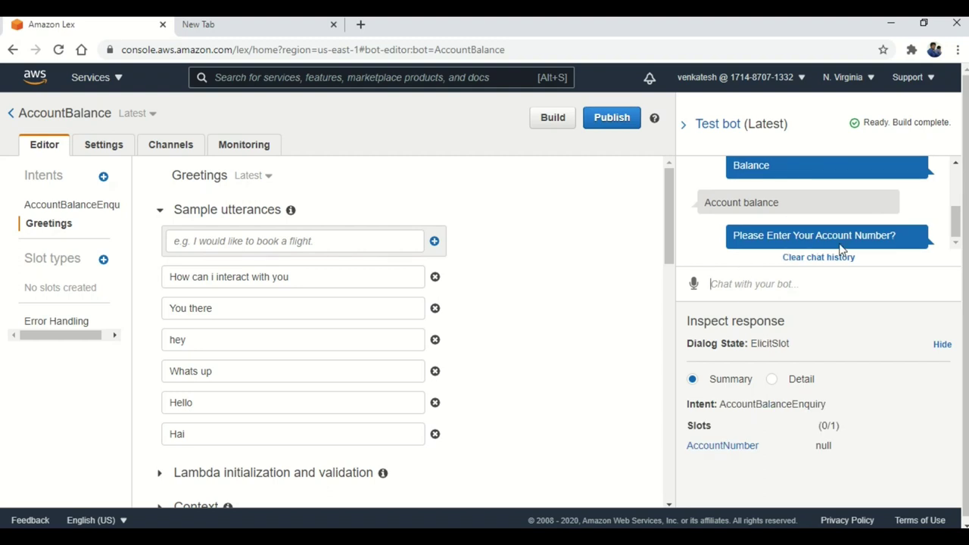
{"action": "type", "text": "1234"}
{"action": "key", "text": "Return"}
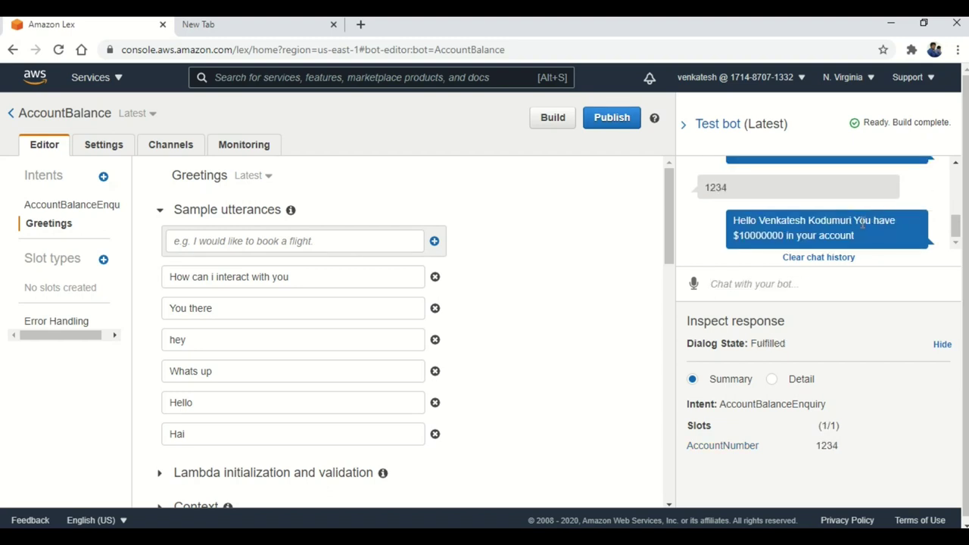
- Send the bot "I want to know my account balance" and answer its prompt with the second customer's account number
{"action": "left_click", "coordinate": [800, 279]}
{"action": "type", "text": "I want "}
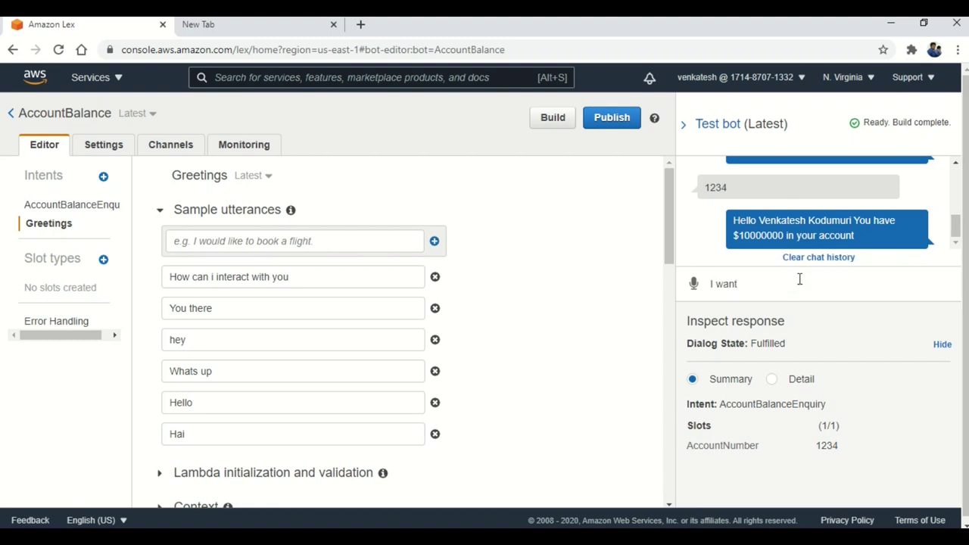
{"action": "type", "text": "to know my account balance"}
{"action": "key", "text": "Return"}
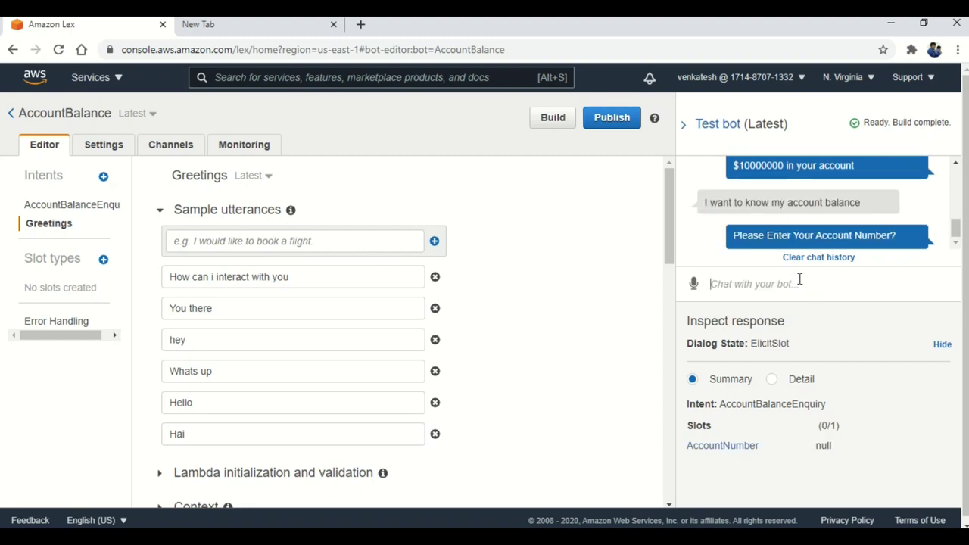
{"action": "type", "text": "9899"}
{"action": "key", "text": "Return"}
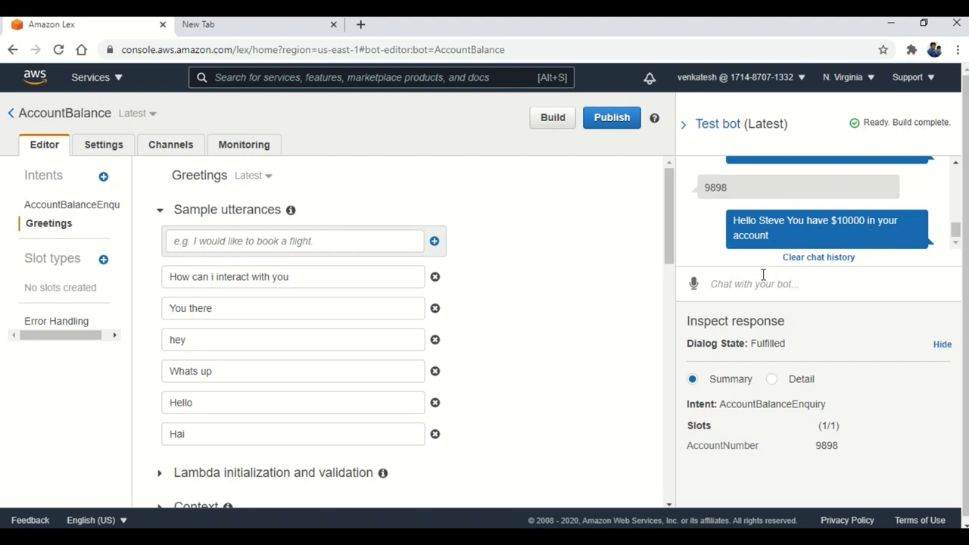
- Send the bot the misspelled message "Acount balance" and answer its prompt with a different account number
{"action": "type", "text": "Acount balance"}
{"action": "key", "text": "Return"}
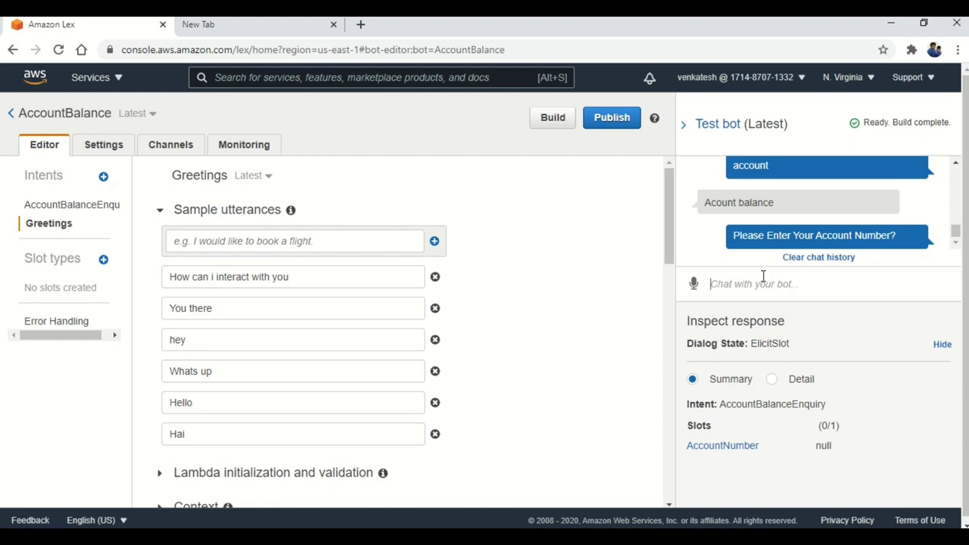
{"action": "type", "text": "6666"}
{"action": "key", "text": "Return"}
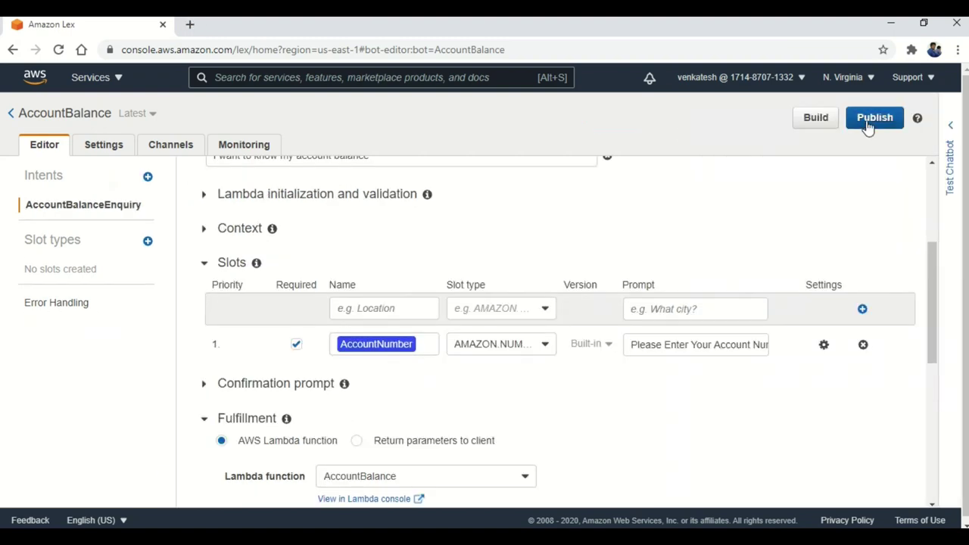
- Publish the bot under a new alias named dev, with a tag whose key is version and value is 1
{"action": "left_click", "coordinate": [868, 121]}
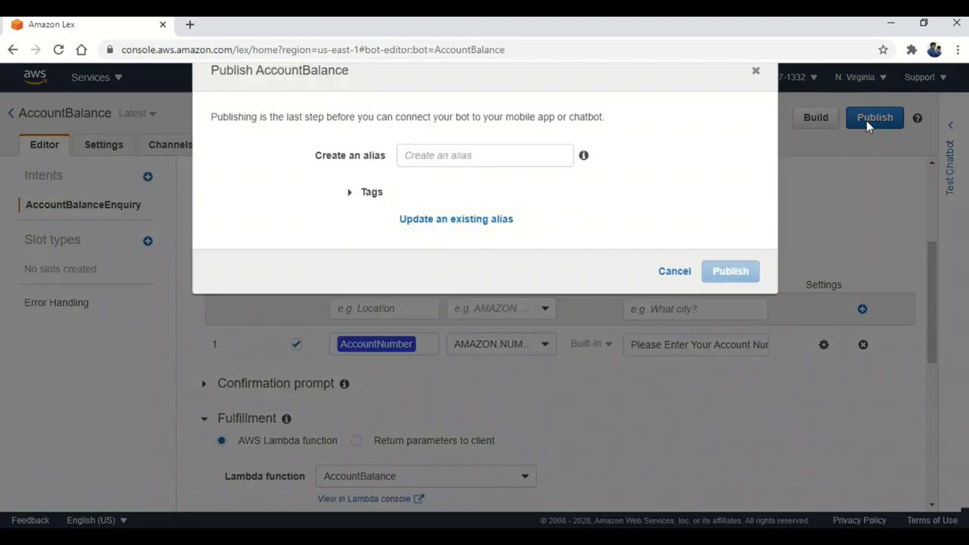
{"action": "left_click", "coordinate": [521, 178]}
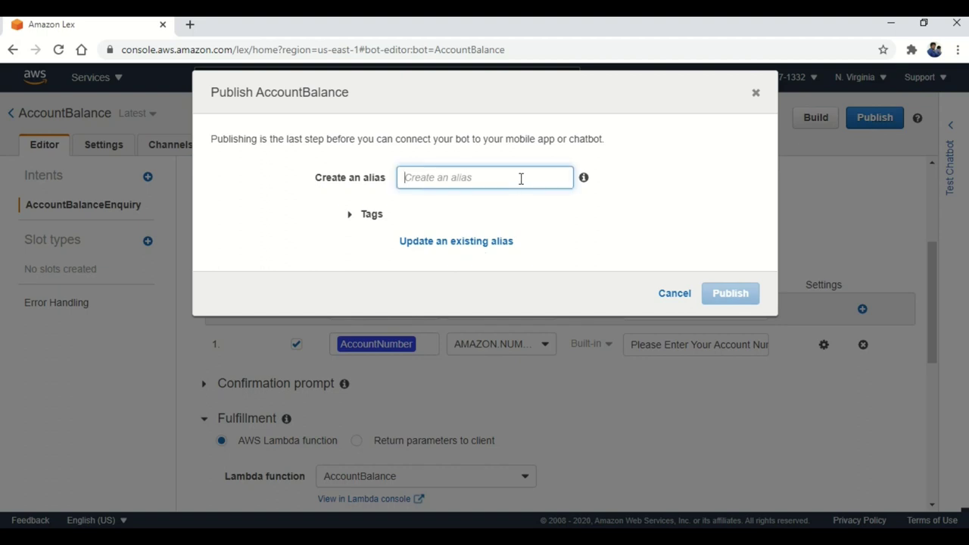
{"action": "type", "text": "dev"}
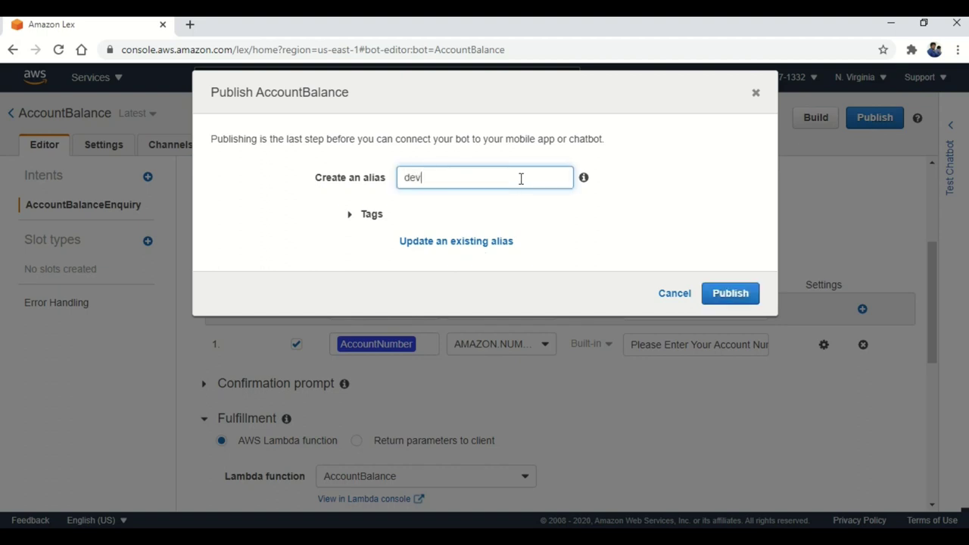
{"action": "left_click", "coordinate": [346, 229]}
{"action": "left_click", "coordinate": [364, 297]}
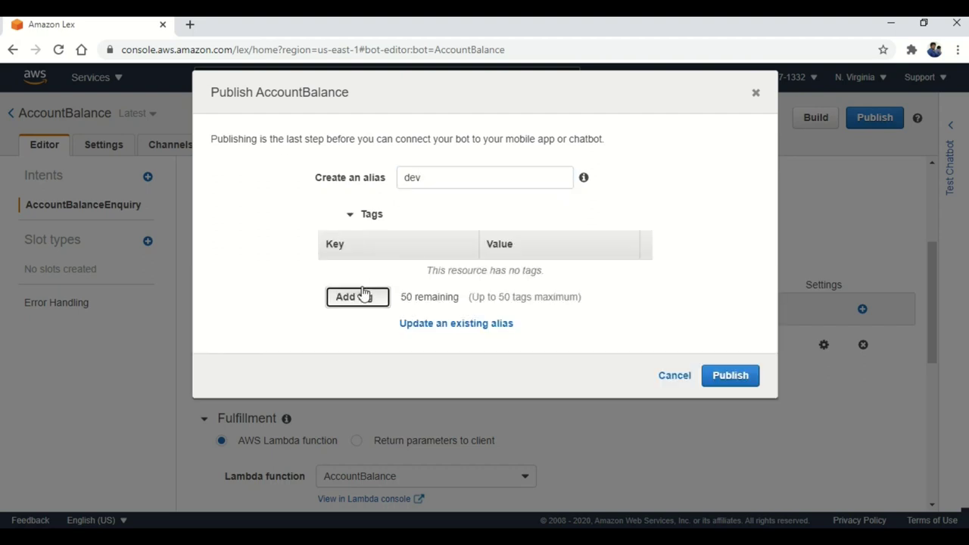
{"action": "type", "text": "version"}
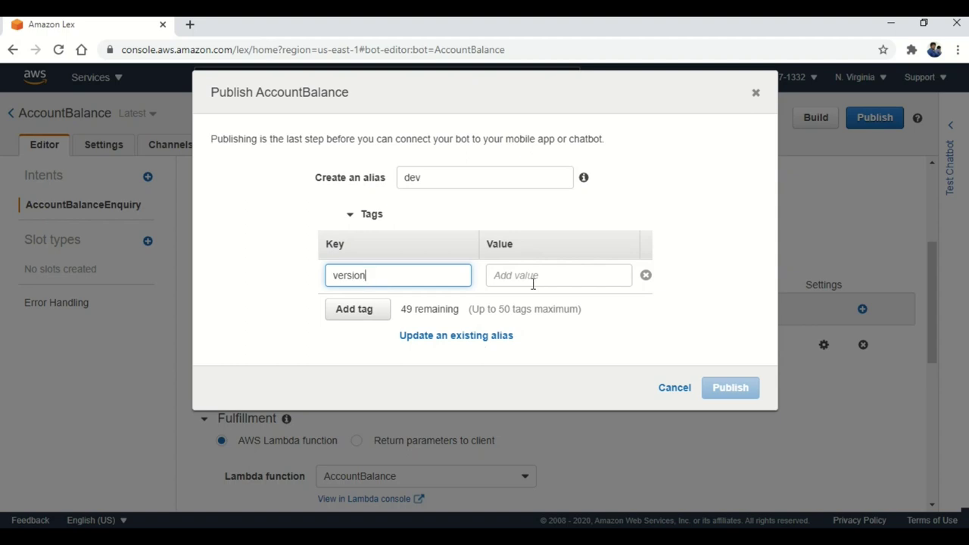
{"action": "left_click", "coordinate": [534, 281]}
{"action": "type", "text": "1"}
{"action": "left_click", "coordinate": [730, 387]}
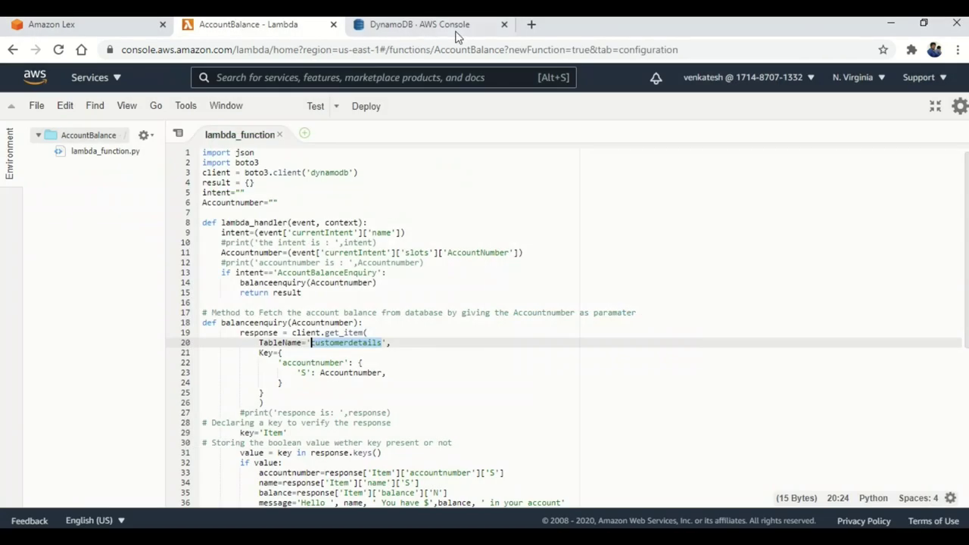
- Glance at the customerdetails table in DynamoDB and examine the Lambda function's imports, DynamoDB client, variables and lambda_handler logic that calls balanceenquiry
{"action": "left_click", "coordinate": [455, 31]}
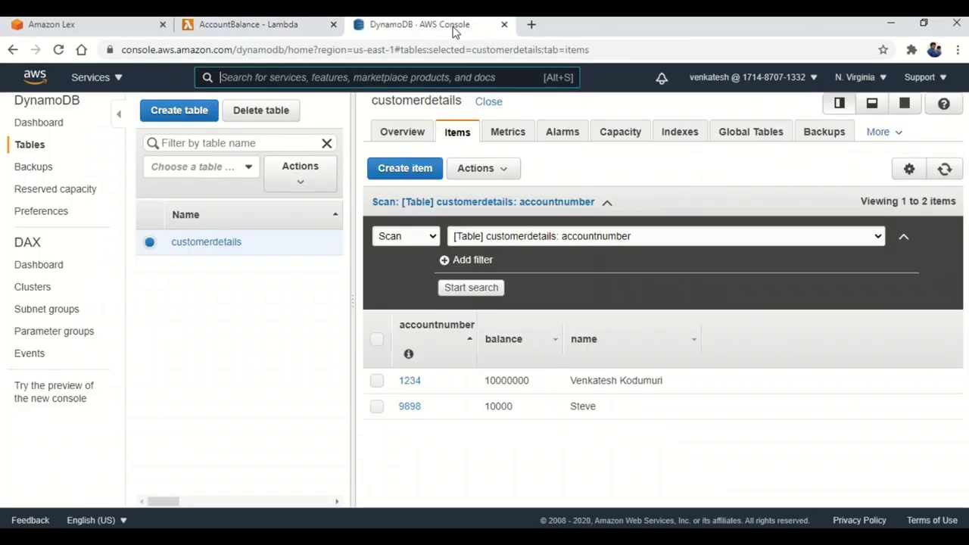
{"action": "left_click", "coordinate": [268, 28]}
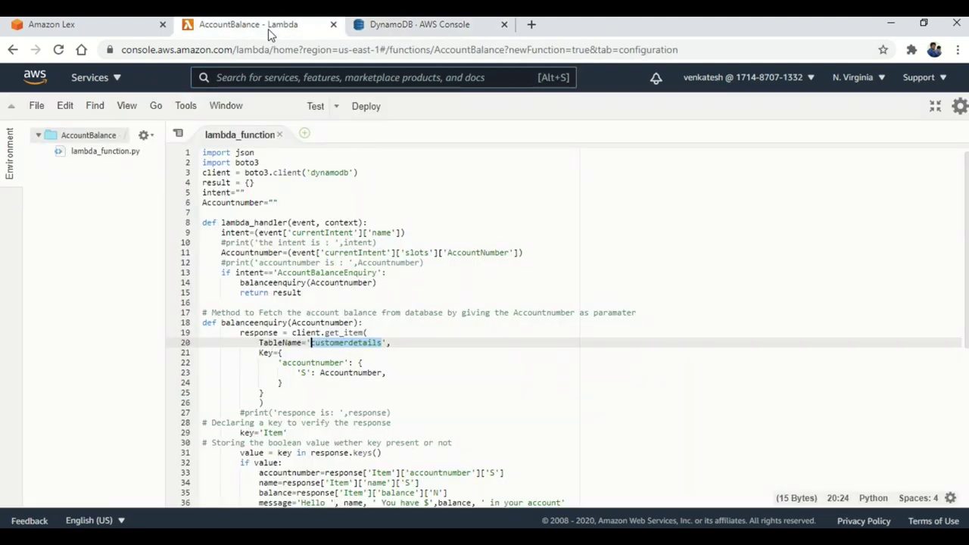
{"action": "left_click", "coordinate": [256, 155]}
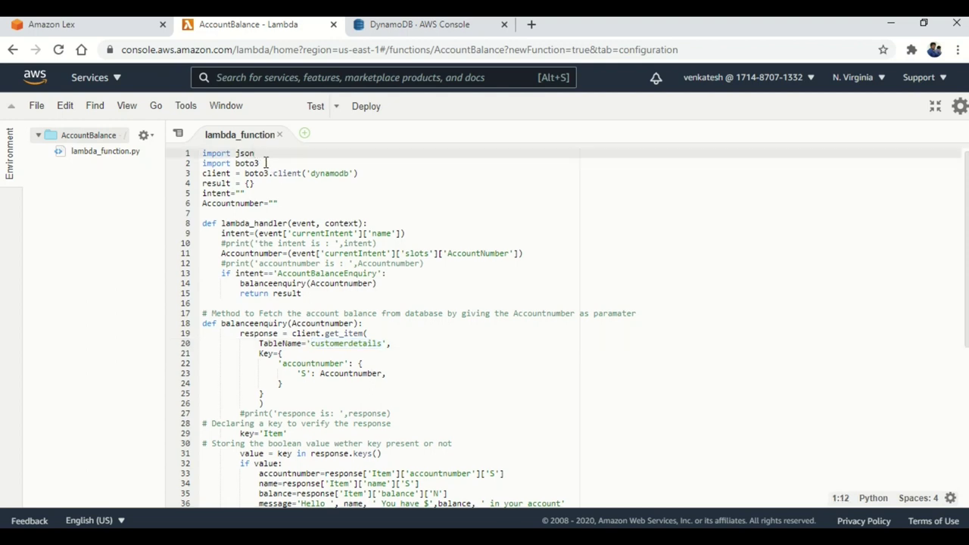
{"action": "left_click", "coordinate": [265, 163]}
{"action": "left_click", "coordinate": [362, 175]}
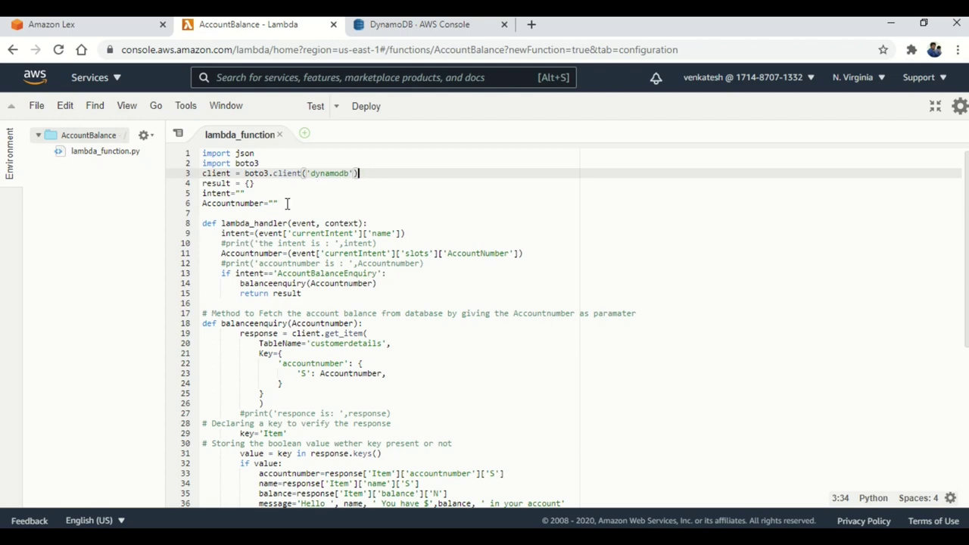
{"action": "left_click", "coordinate": [371, 223]}
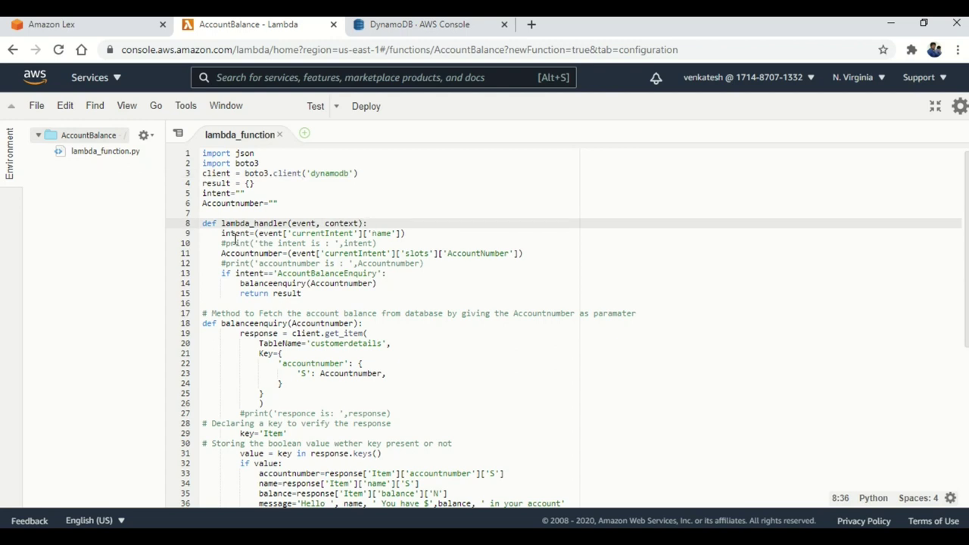
{"action": "double_click", "coordinate": [231, 233]}
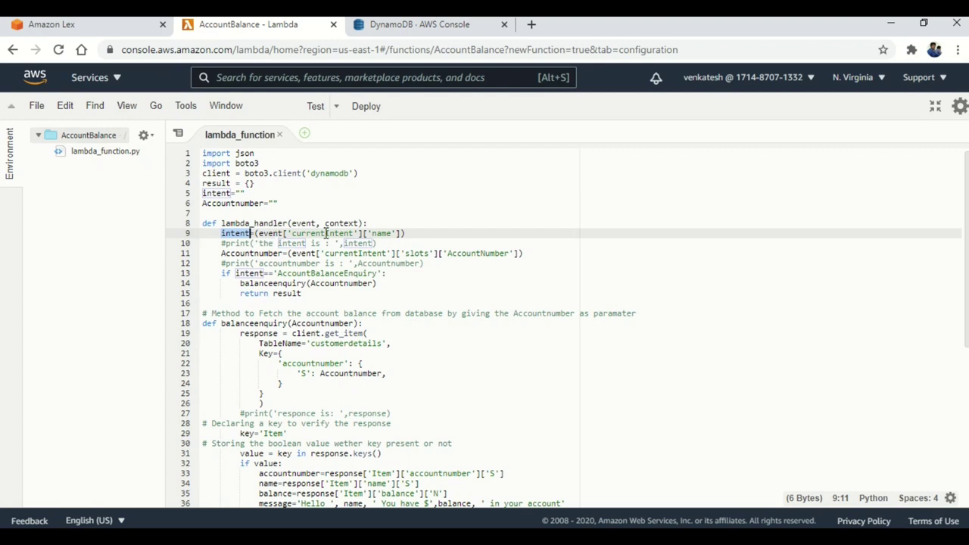
{"action": "double_click", "coordinate": [250, 254]}
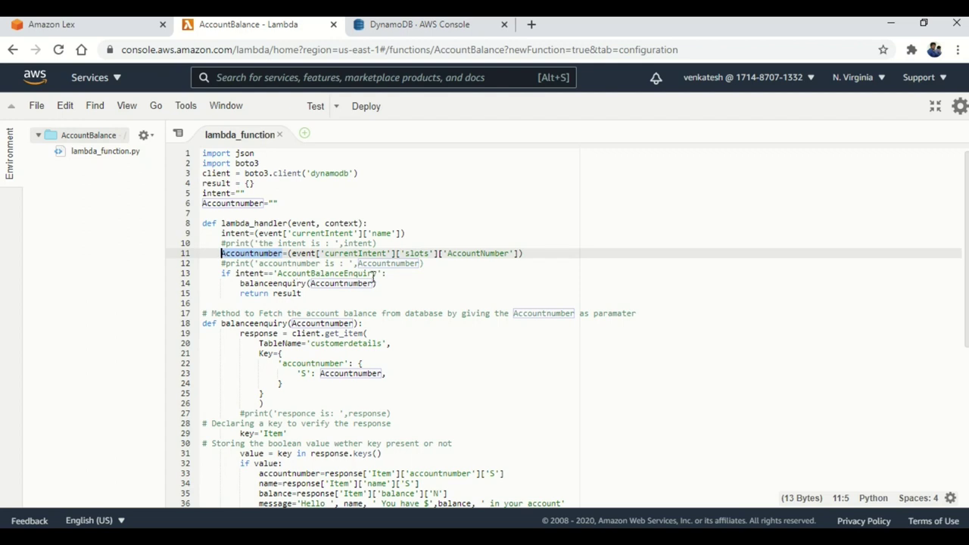
{"action": "double_click", "coordinate": [273, 285]}
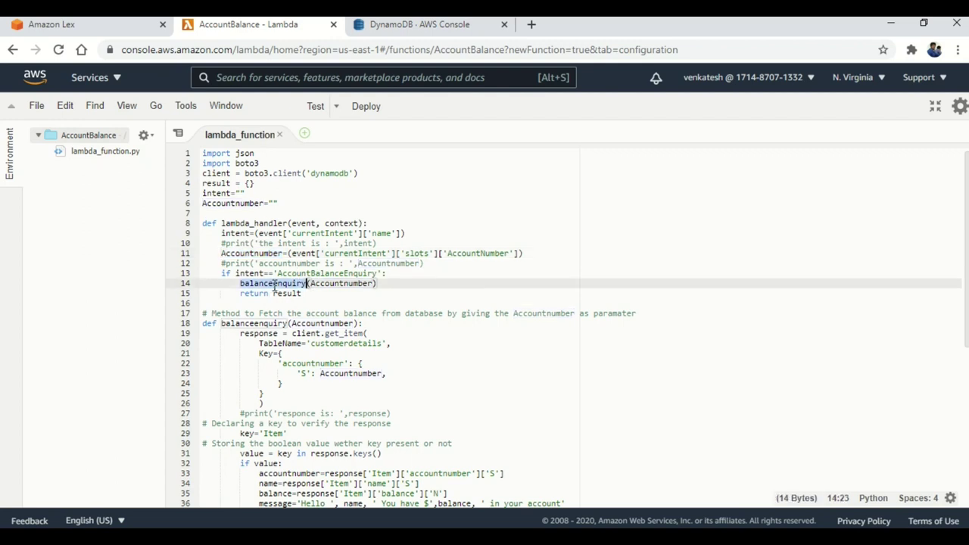
{"action": "left_click", "coordinate": [343, 282]}
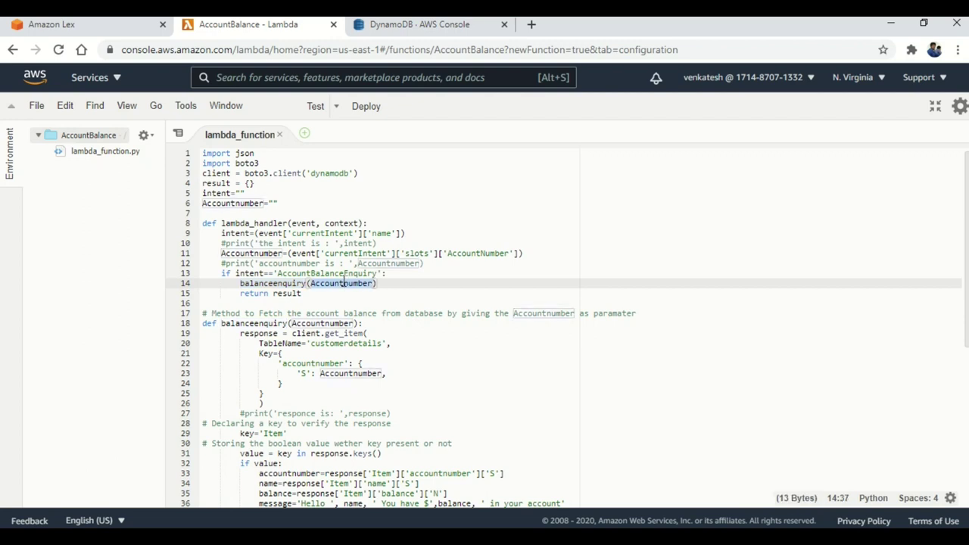
{"action": "left_click", "coordinate": [304, 293]}
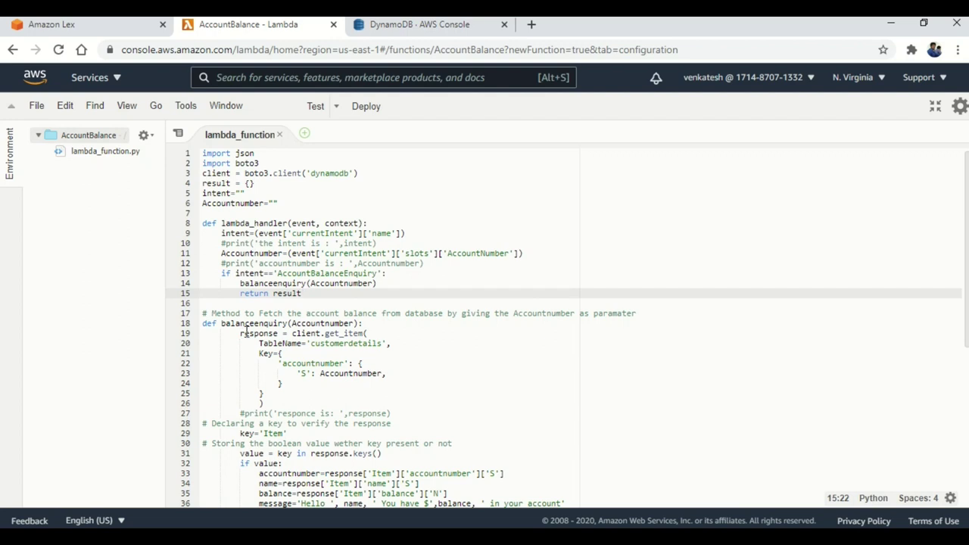
- Examine the balanceenquiry method, including its get_item lookup on customerdetails by account number and the check for the Item key in the response
{"action": "left_click", "coordinate": [375, 324]}
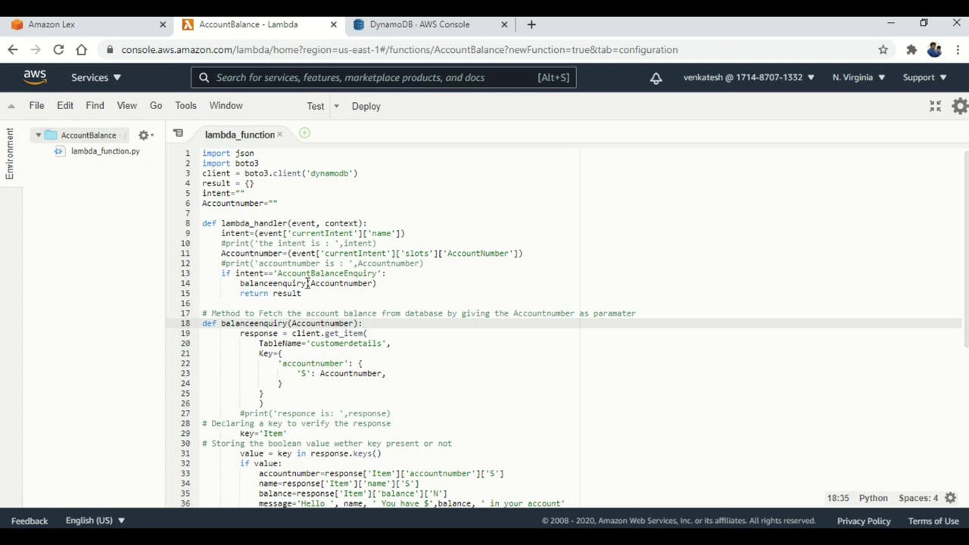
{"action": "double_click", "coordinate": [353, 344]}
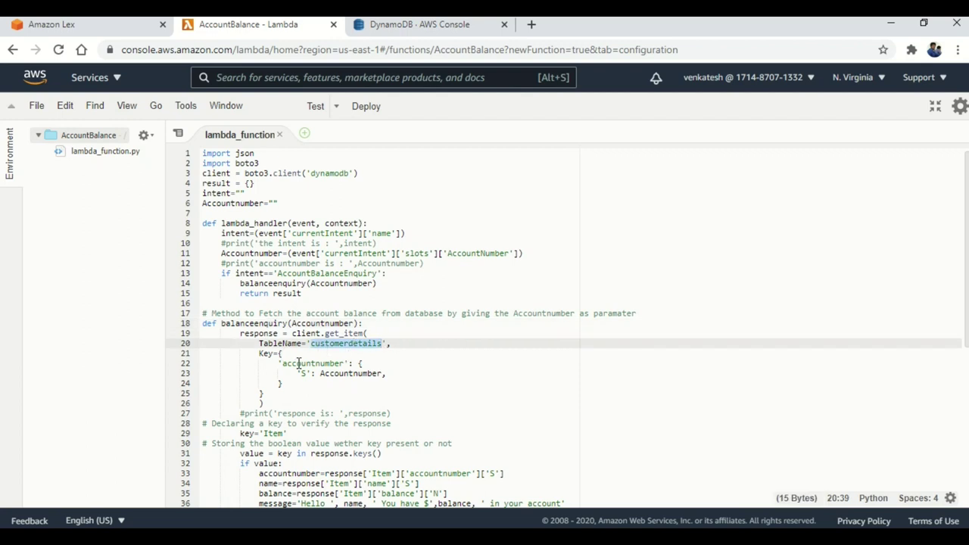
{"action": "double_click", "coordinate": [324, 364]}
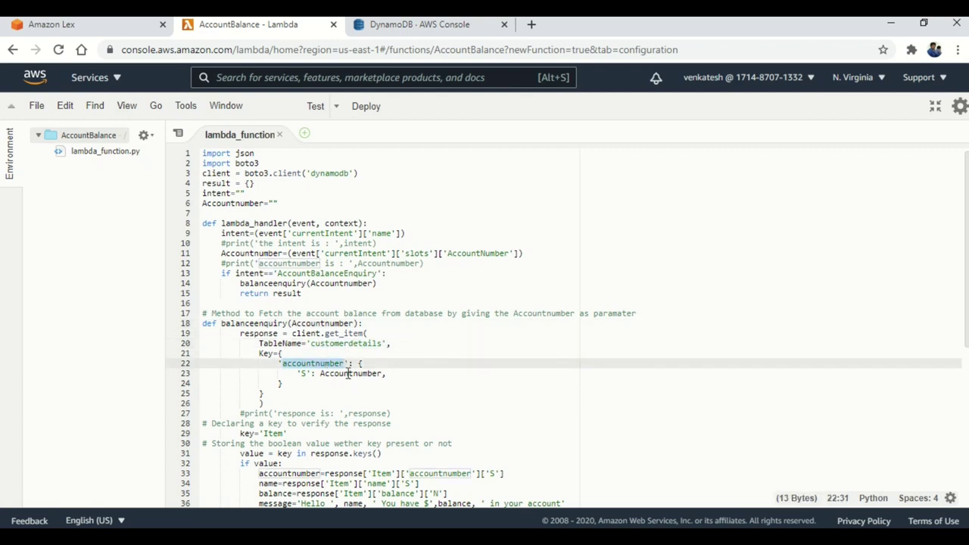
{"action": "double_click", "coordinate": [348, 374]}
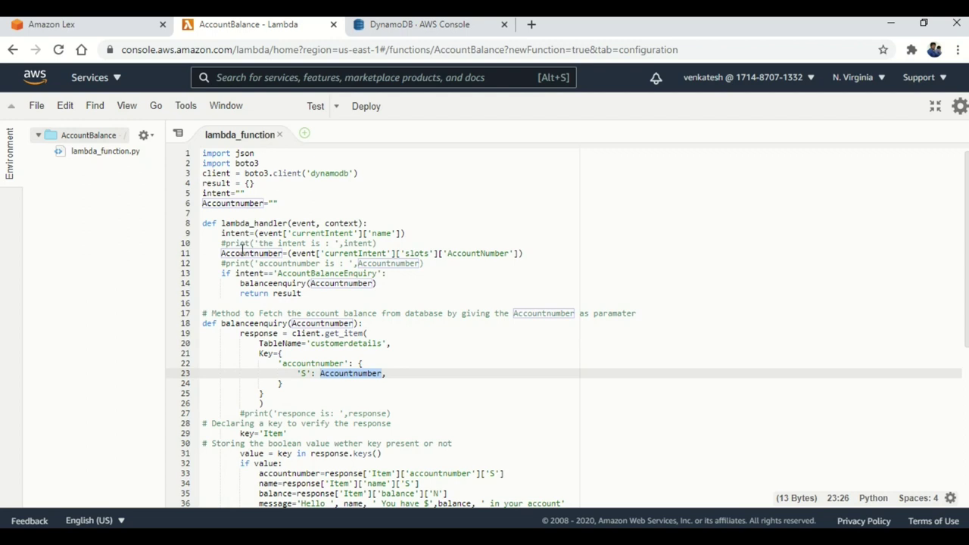
{"action": "double_click", "coordinate": [258, 333]}
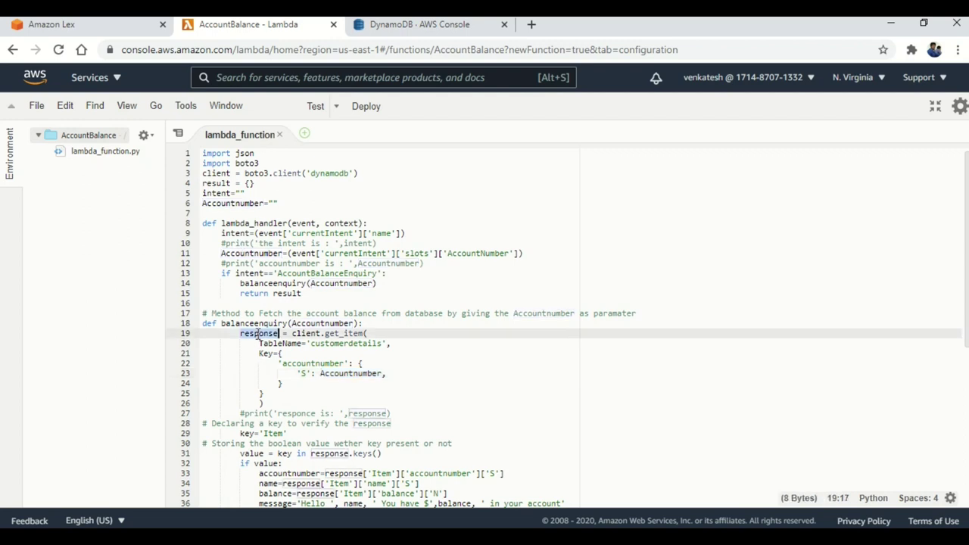
{"action": "scroll", "coordinate": [349, 367], "scroll_direction": "down", "scroll_amount": 3}
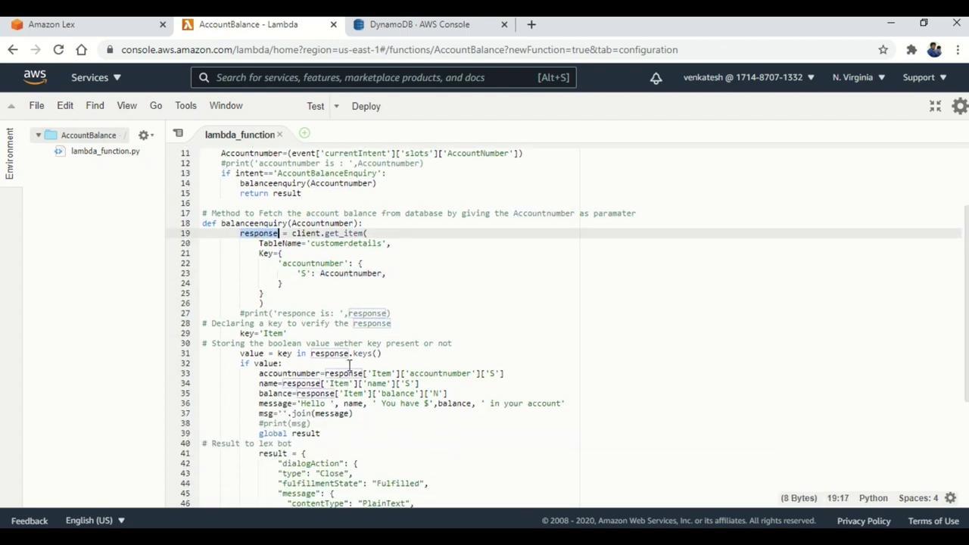
{"action": "scroll", "coordinate": [349, 366], "scroll_direction": "down", "scroll_amount": 1}
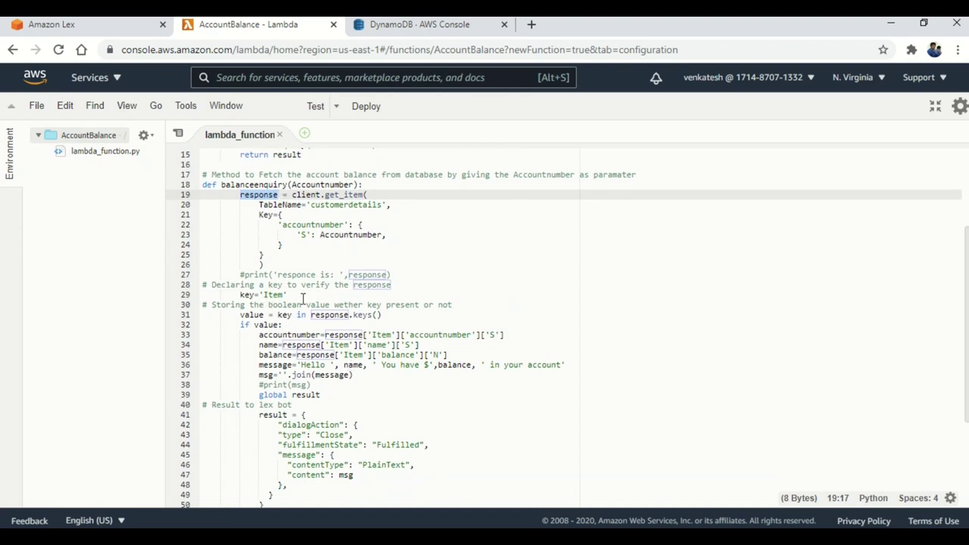
{"action": "left_click", "coordinate": [302, 295]}
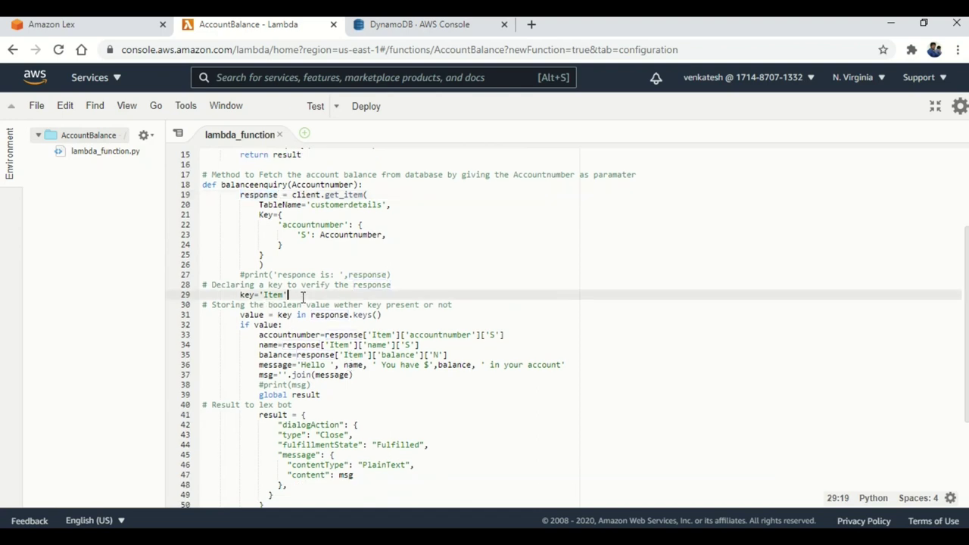
{"action": "left_click", "coordinate": [469, 306]}
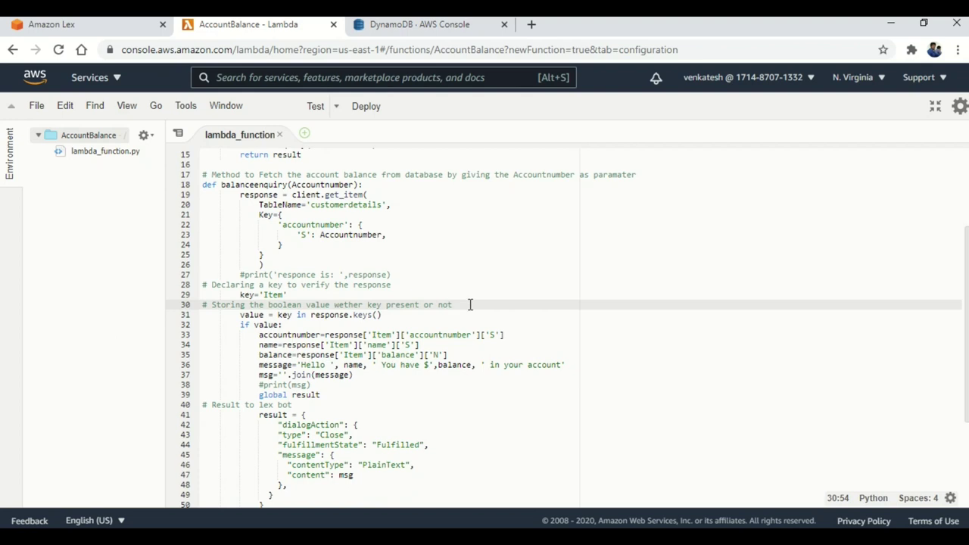
{"action": "scroll", "coordinate": [431, 291], "scroll_direction": "down", "scroll_amount": 1}
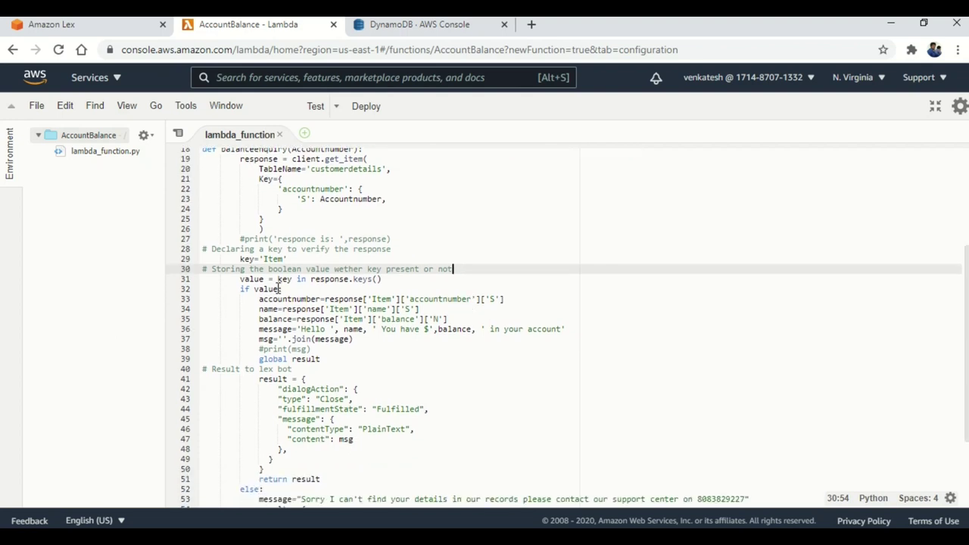